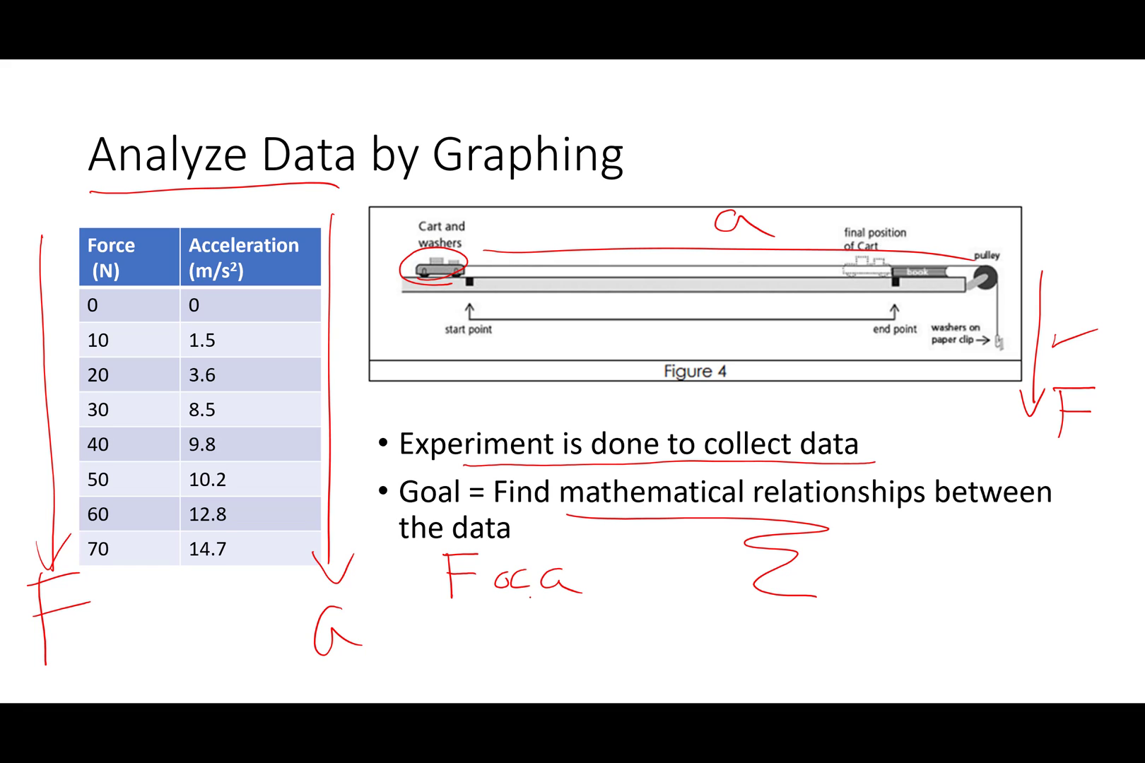
Step: Handwrite F ∝ a² and F ∝ 1/a, and circle 'mathematical relationships between'
left_click_drag(448, 611, 445, 663)
mouse_move(439, 623)
left_mouse_down()
mouse_move(481, 614)
mouse_move(476, 638)
left_mouse_up()
mouse_move(509, 631)
left_mouse_down()
mouse_move(495, 644)
mouse_move(580, 646)
mouse_move(581, 622)
mouse_move(589, 626)
left_mouse_up()
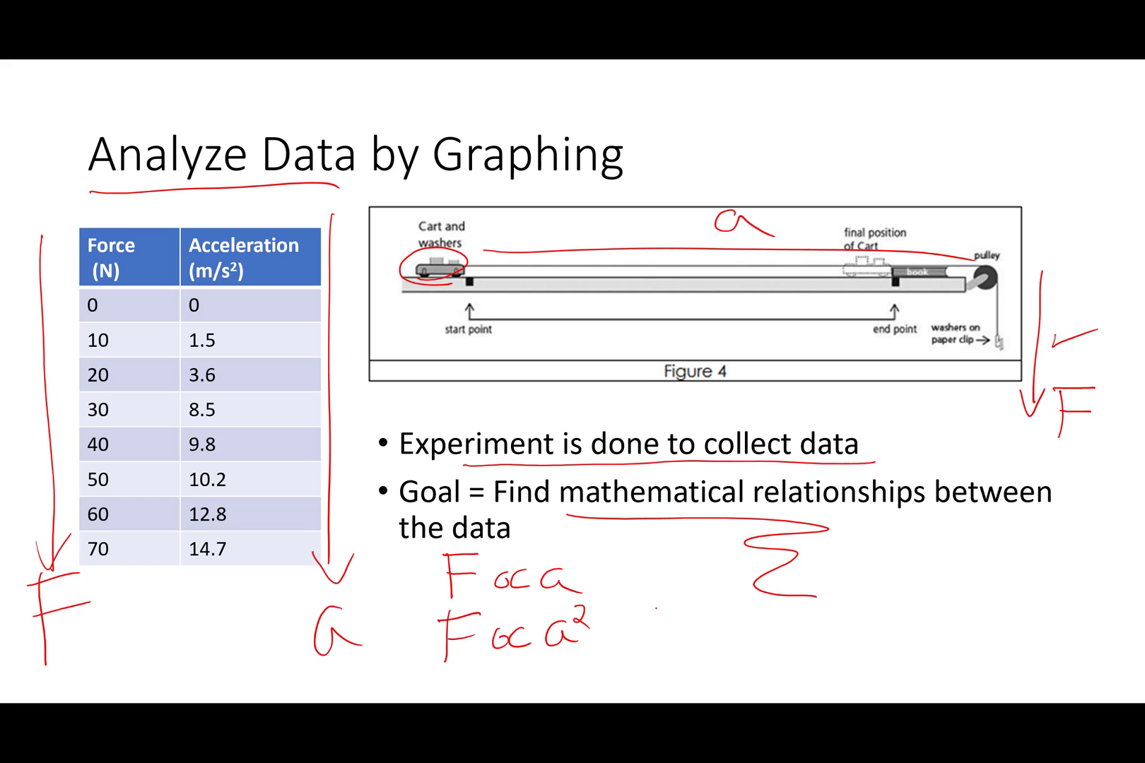
mouse_move(657, 606)
left_mouse_down()
mouse_move(652, 653)
mouse_move(688, 602)
left_mouse_up()
mouse_move(651, 628)
left_mouse_down()
mouse_move(679, 625)
mouse_move(704, 652)
mouse_move(710, 637)
mouse_move(758, 625)
mouse_move(774, 649)
mouse_move(789, 615)
left_mouse_up()
left_click_drag(754, 579, 748, 608)
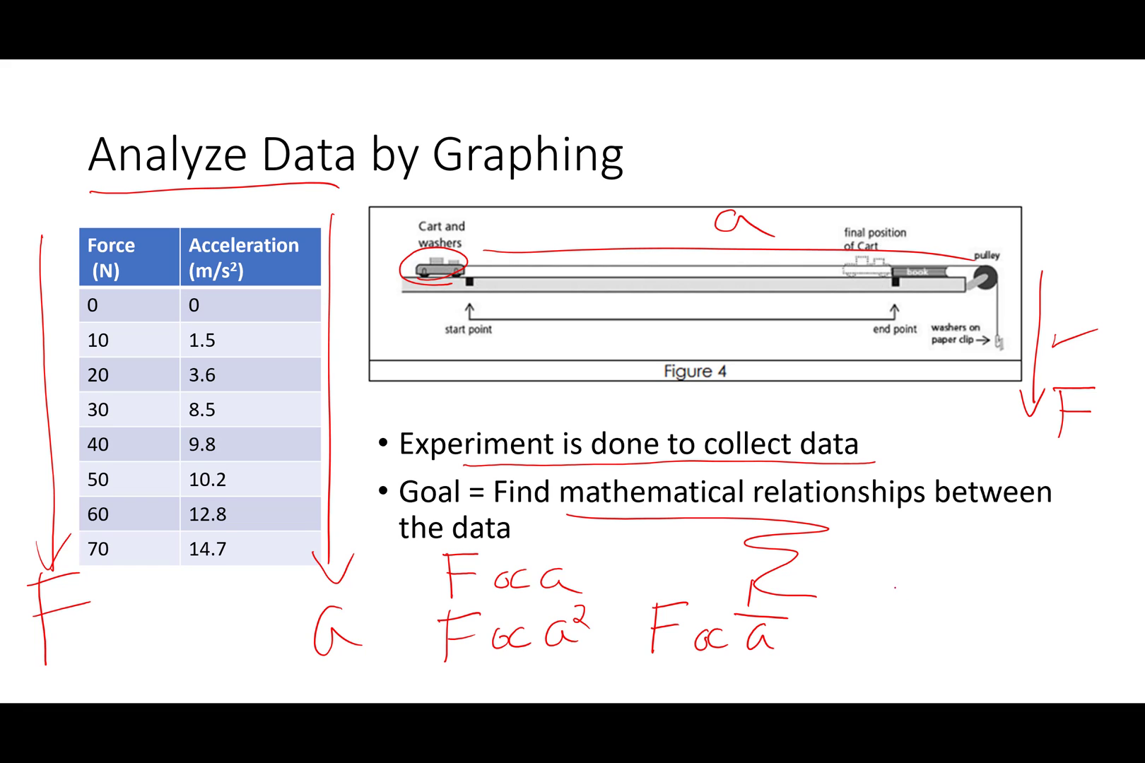
mouse_move(568, 523)
left_mouse_down()
mouse_move(536, 488)
mouse_move(806, 520)
mouse_move(647, 512)
left_mouse_up()
Step: Handwrite F=ma below the bullets, then underline and circle it
mouse_move(912, 565)
left_mouse_down()
mouse_move(914, 621)
mouse_move(960, 565)
left_mouse_up()
left_click_drag(911, 594, 981, 612)
mouse_move(999, 590)
left_mouse_down()
mouse_move(998, 603)
mouse_move(1039, 618)
left_mouse_up()
mouse_move(1073, 586)
left_mouse_down()
mouse_move(1059, 587)
mouse_move(1085, 614)
left_mouse_up()
left_click_drag(984, 640, 1025, 645)
left_click_drag(903, 641, 1033, 646)
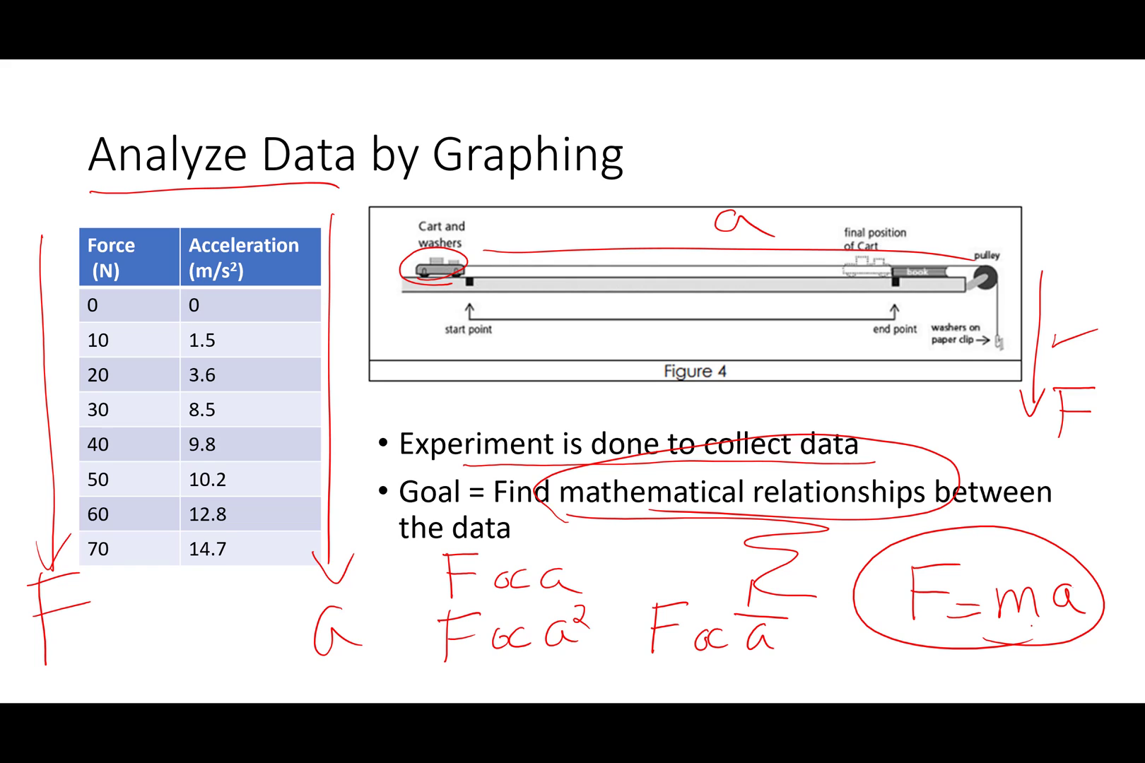
Step: Circle 'Graphing' and 'data', draw an arrow by the table, and circle F=ma again
mouse_move(451, 188)
left_mouse_down()
mouse_move(404, 154)
mouse_move(493, 190)
left_mouse_up()
left_click_drag(366, 178, 327, 234)
left_click_drag(320, 232, 355, 229)
left_click(359, 231)
mouse_move(813, 464)
left_mouse_down()
mouse_move(830, 465)
mouse_move(806, 459)
left_mouse_up()
mouse_move(990, 520)
left_mouse_down()
mouse_move(933, 522)
mouse_move(1025, 507)
mouse_move(847, 524)
left_mouse_up()
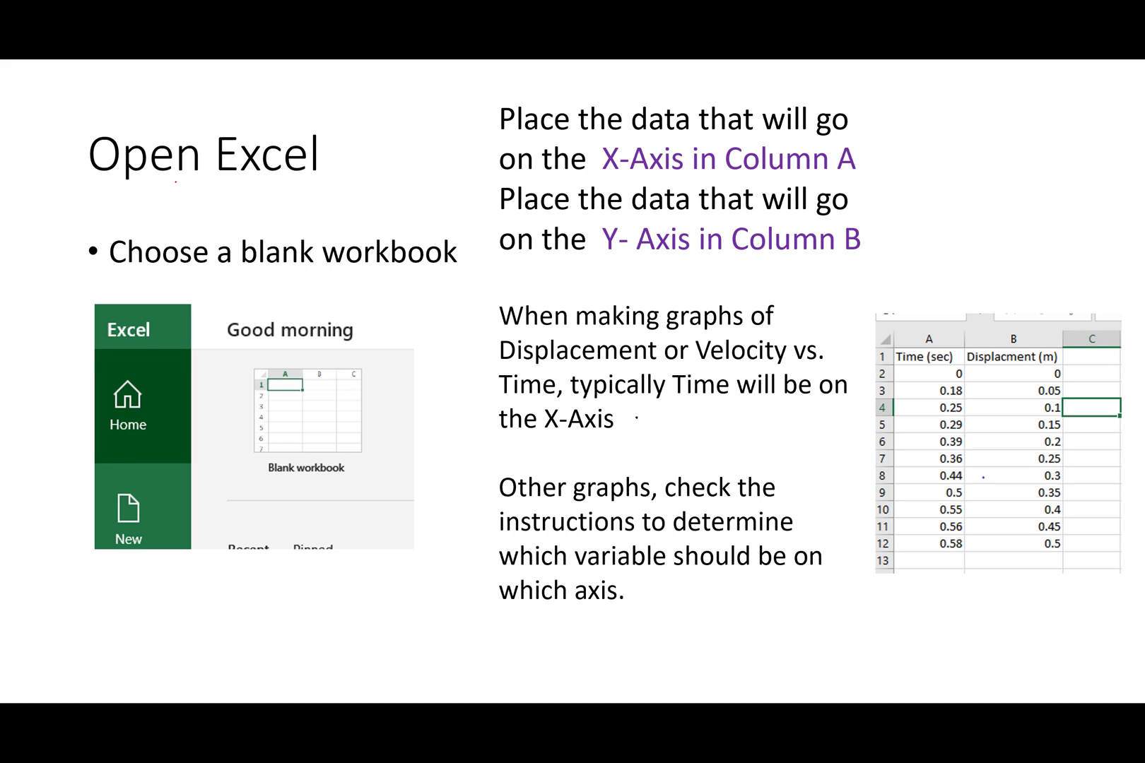
Step: Underline the title and 'Choose a blank workbook', circle X-Axis and Y- Axis, and arrow columns A and B
left_click_drag(99, 189, 326, 189)
mouse_move(108, 276)
left_mouse_down()
mouse_move(456, 284)
mouse_move(387, 338)
mouse_move(417, 351)
left_mouse_up()
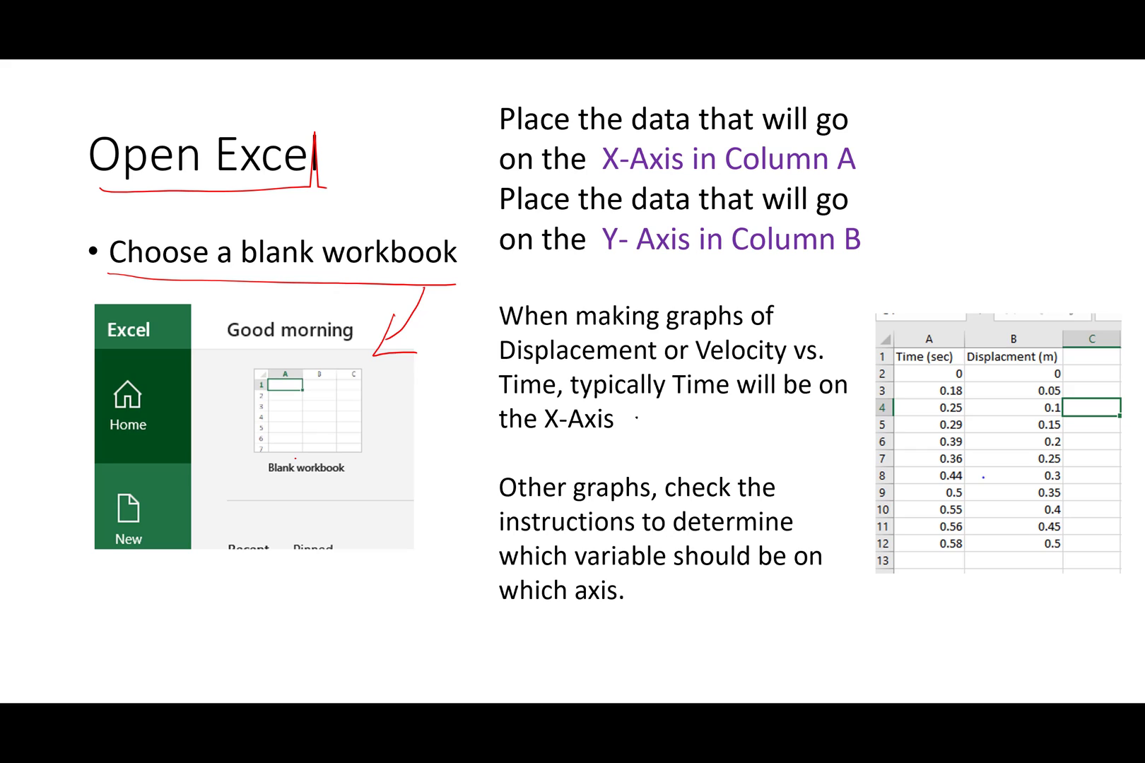
mouse_move(589, 180)
left_mouse_down()
mouse_move(700, 170)
mouse_move(606, 134)
mouse_move(628, 183)
left_mouse_up()
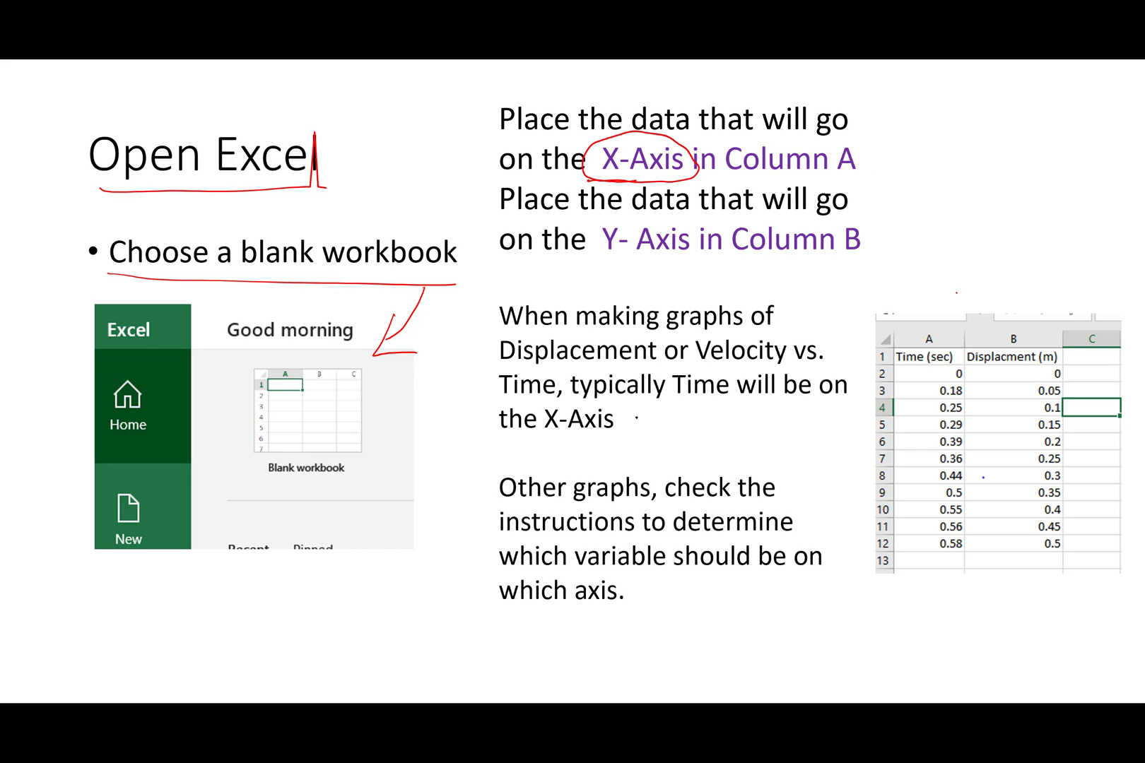
mouse_move(907, 251)
left_mouse_down()
mouse_move(908, 316)
mouse_move(928, 297)
left_mouse_up()
mouse_move(646, 212)
left_mouse_down()
mouse_move(614, 213)
mouse_move(634, 267)
mouse_move(677, 220)
mouse_move(591, 227)
left_mouse_up()
mouse_move(1005, 278)
left_mouse_down()
mouse_move(1008, 315)
mouse_move(1019, 293)
left_mouse_up()
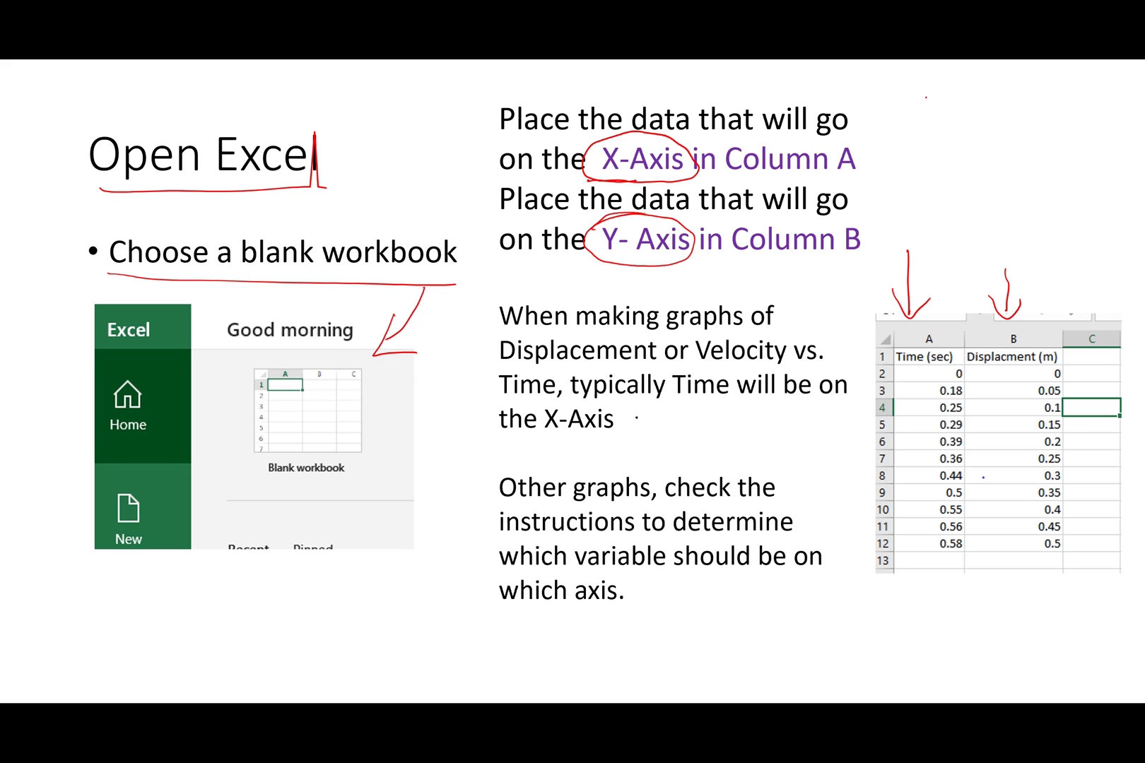
Step: Sketch labelled x–t and v–t axes with arrowheads, and underline the word Time
mouse_move(900, 78)
left_mouse_down()
mouse_move(896, 166)
mouse_move(996, 183)
left_mouse_up()
mouse_move(874, 123)
left_mouse_down()
mouse_move(865, 140)
mouse_move(882, 142)
left_mouse_up()
mouse_move(926, 191)
left_mouse_down()
mouse_move(950, 211)
mouse_move(951, 198)
left_mouse_up()
mouse_move(1039, 79)
left_mouse_down()
mouse_move(1097, 188)
mouse_move(1111, 190)
left_mouse_up()
mouse_move(1010, 120)
left_mouse_down()
mouse_move(1016, 133)
mouse_move(1020, 113)
left_mouse_up()
mouse_move(1062, 197)
left_mouse_down()
mouse_move(1092, 227)
mouse_move(1079, 210)
left_mouse_up()
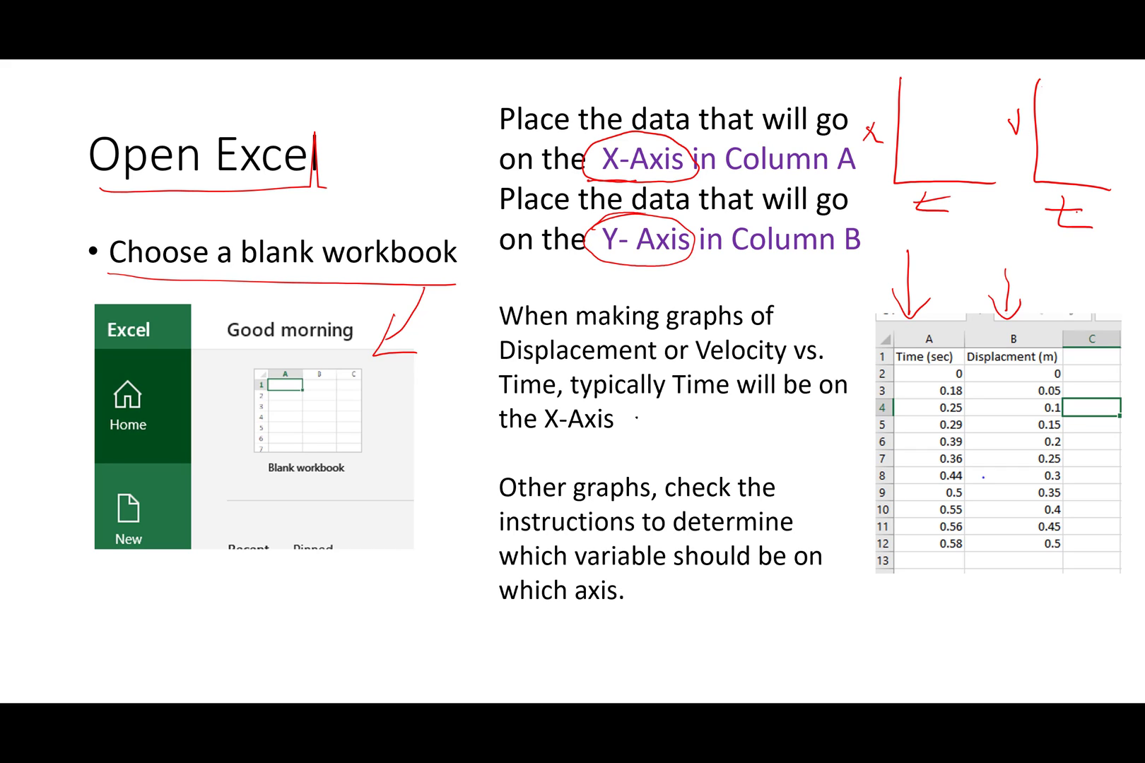
left_click_drag(656, 404, 736, 400)
left_click_drag(983, 175, 988, 191)
left_click_drag(1103, 175, 1106, 195)
Step: Underline 'Other graphs, check the instructions to determine which variable should be on which axis.'
left_click_drag(489, 508, 785, 507)
left_click_drag(492, 538, 810, 544)
left_click_drag(500, 572, 814, 584)
left_click_drag(490, 623, 683, 612)
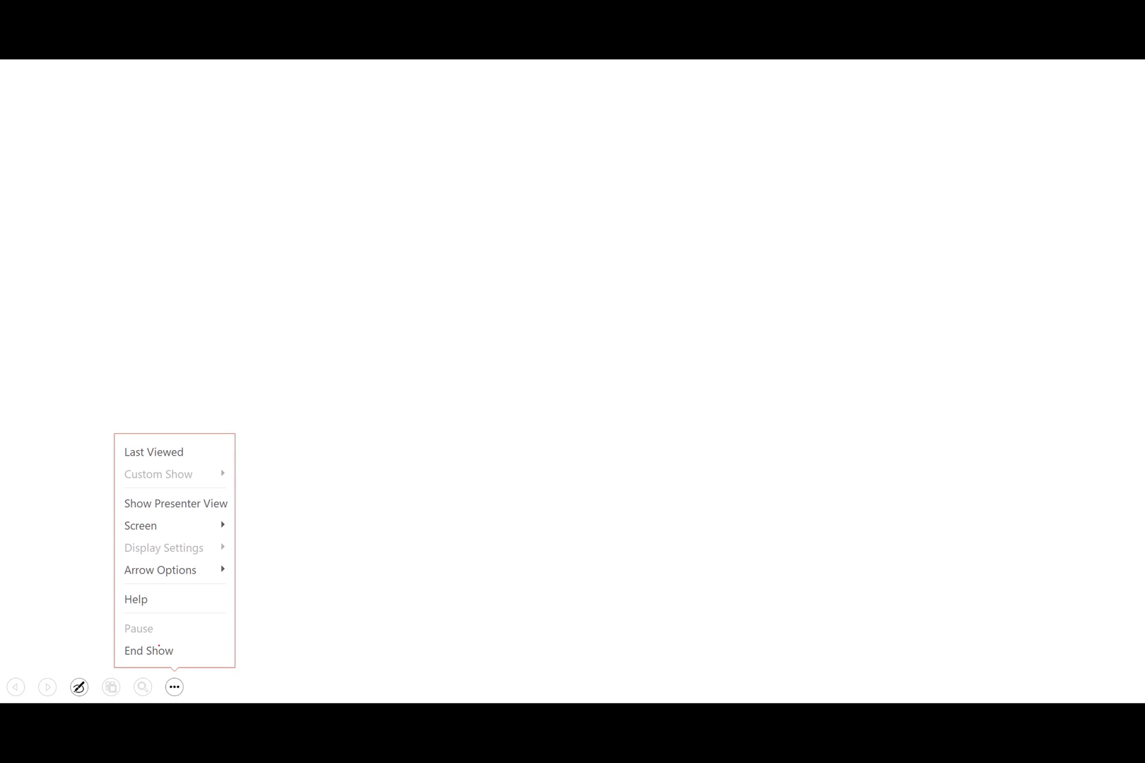
Step: End the show discarding the ink, dismiss the Camtasia prompt, and switch to Sample Excel 1.xlsx
left_click(159, 649)
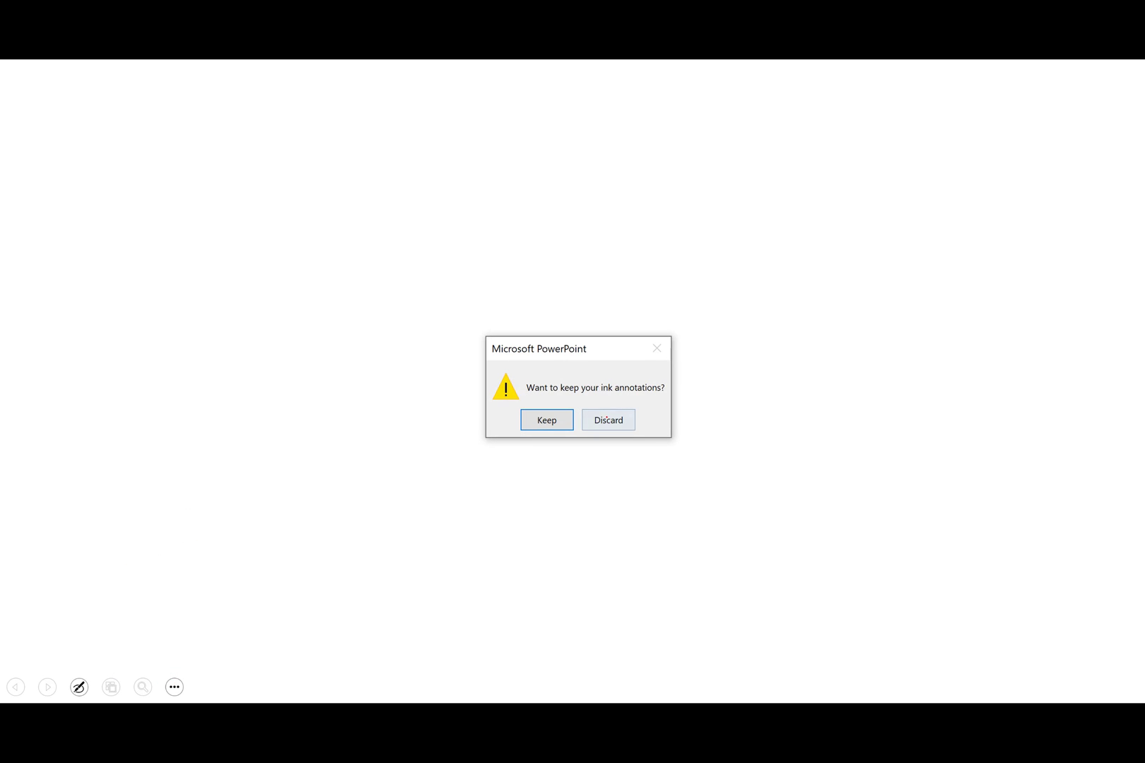
left_click(609, 419)
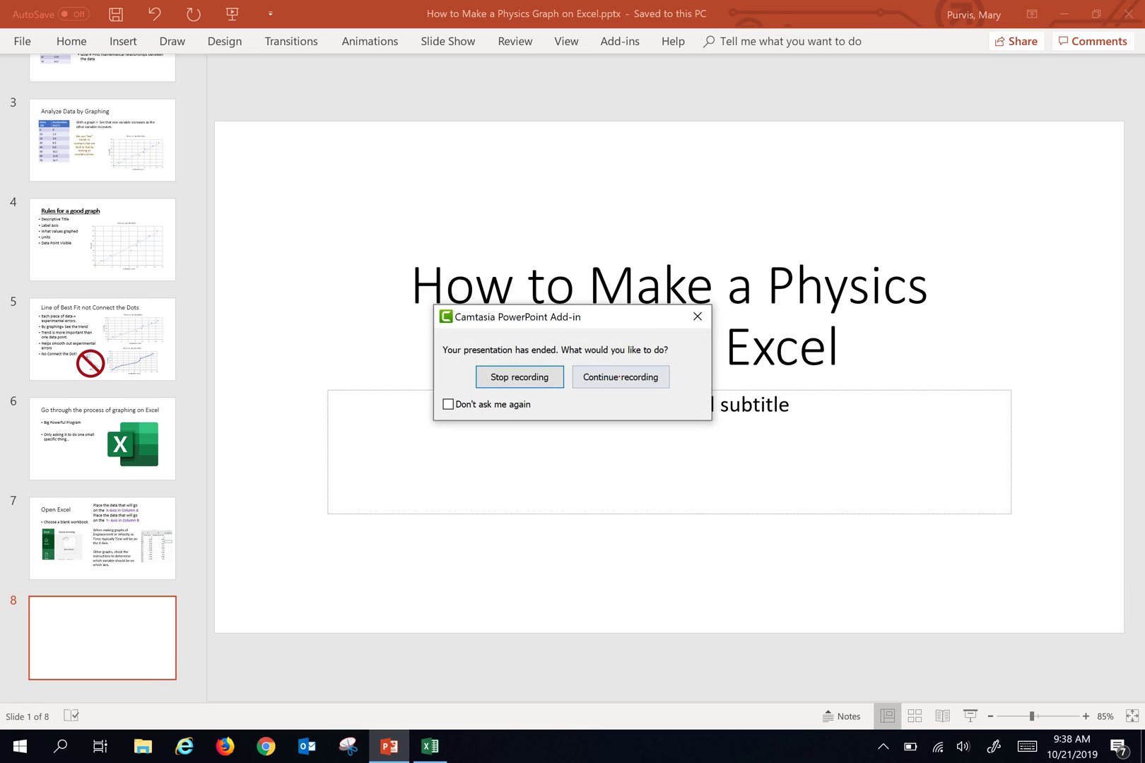
left_click(619, 377)
left_click(430, 747)
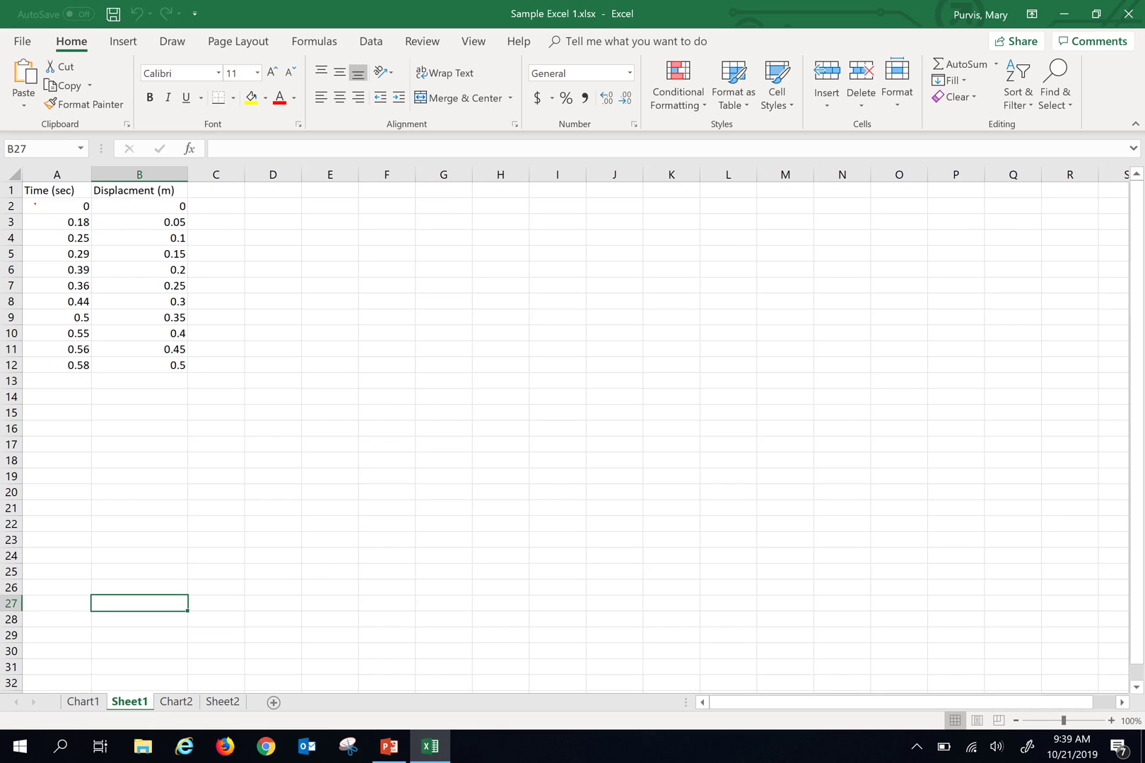
Step: Select the time and displacement data in A2:B12 and insert a markers-only scatter chart
left_click_drag(35, 204, 122, 372)
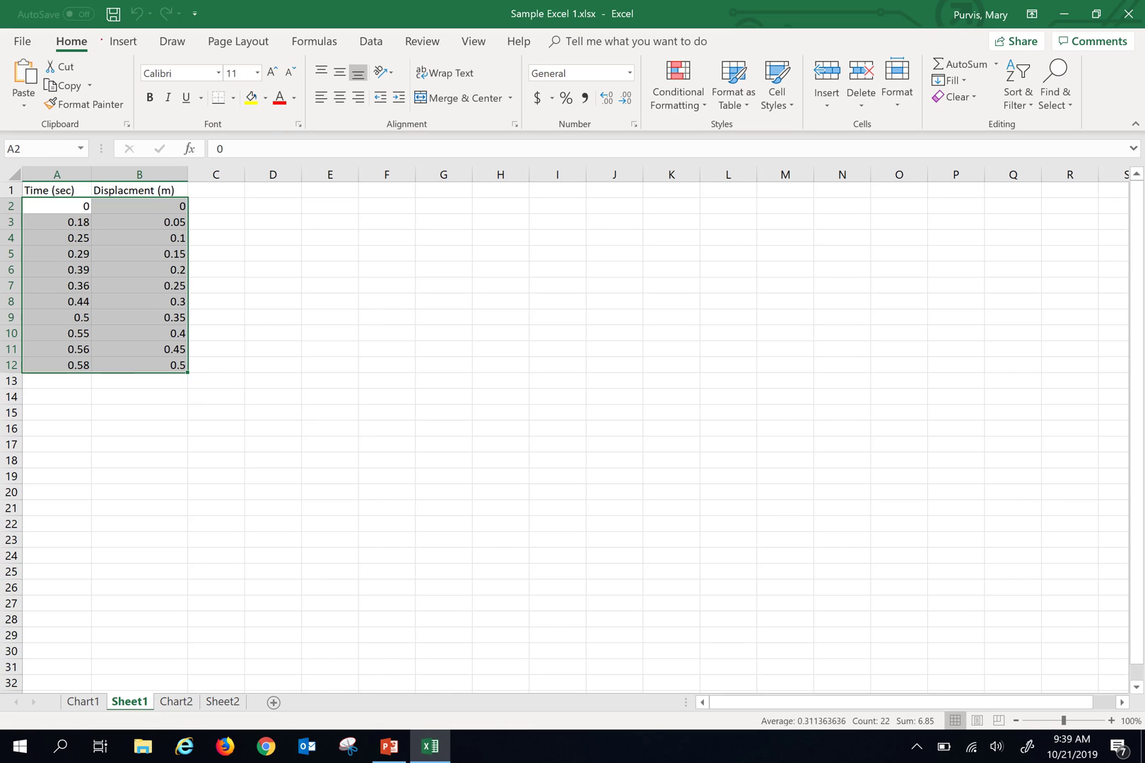
left_click(123, 41)
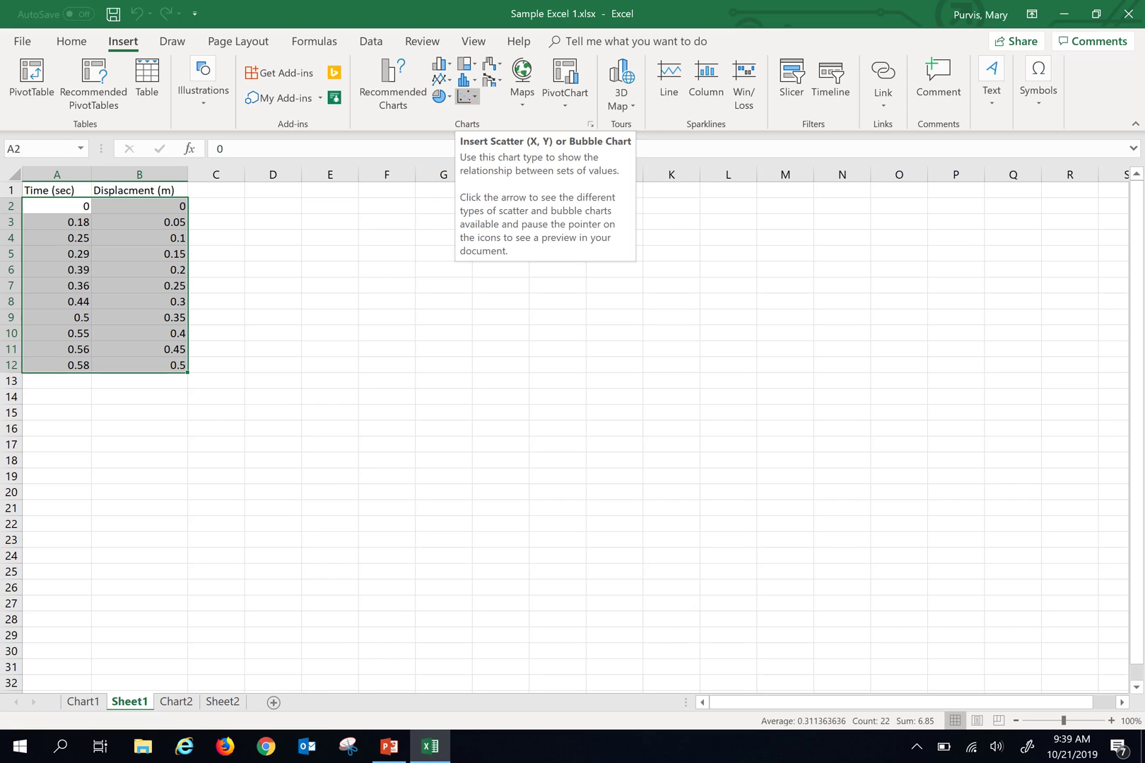
left_click(468, 96)
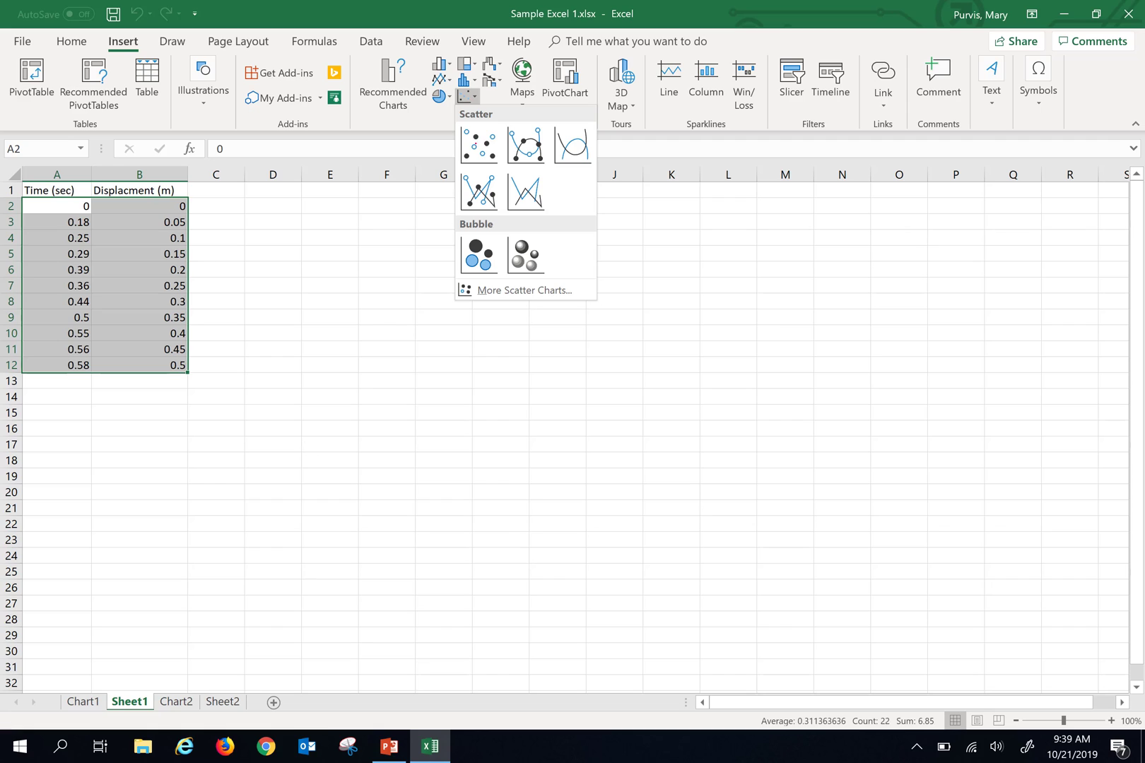
left_click(478, 144)
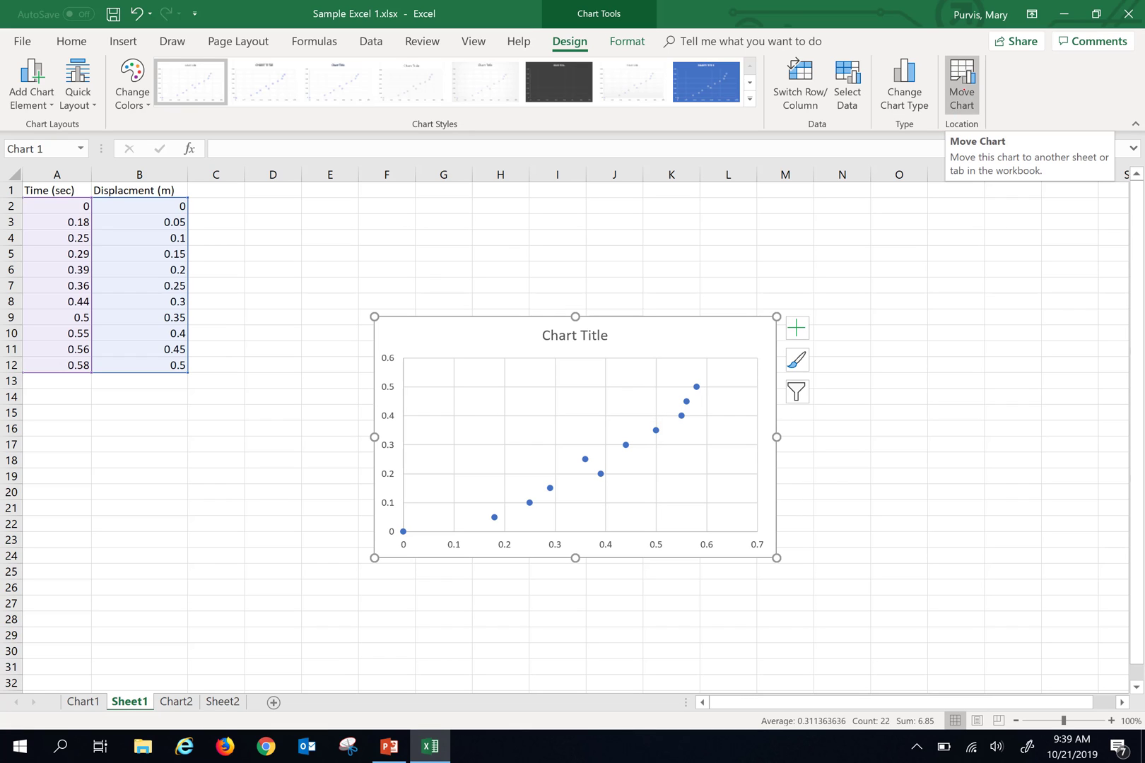
Step: Relocate the scatter chart to a new sheet named Chart3
left_click(962, 83)
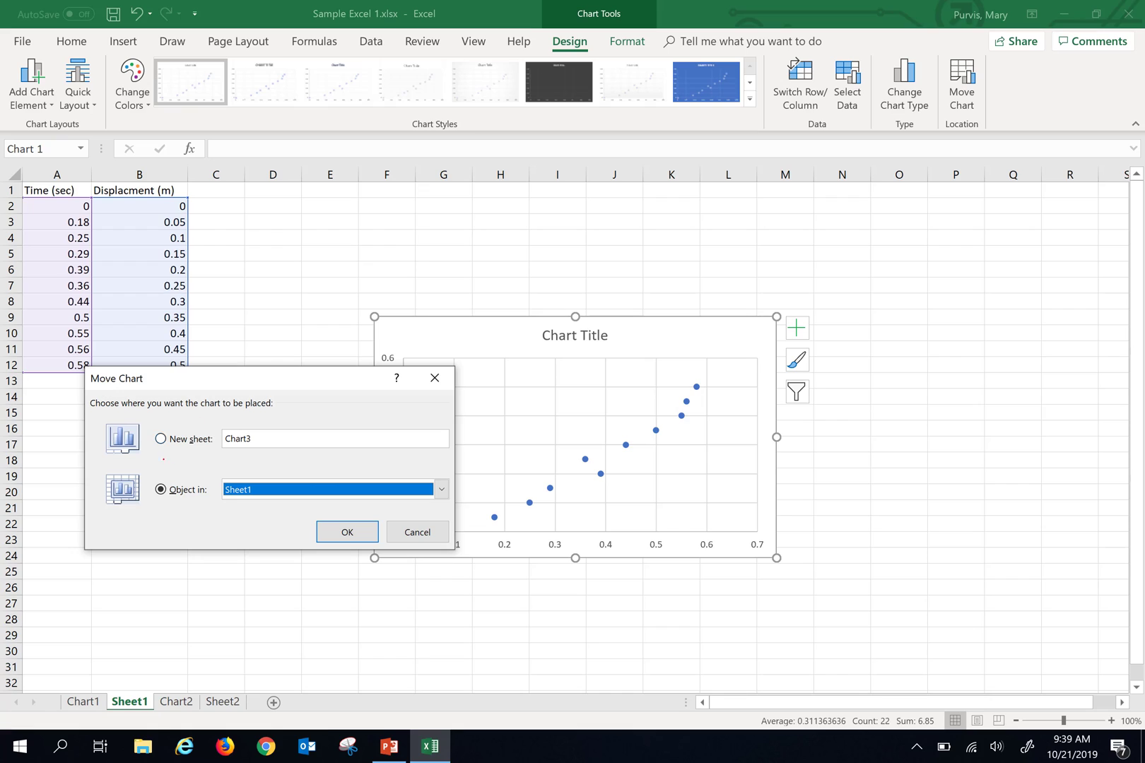
left_click(161, 439)
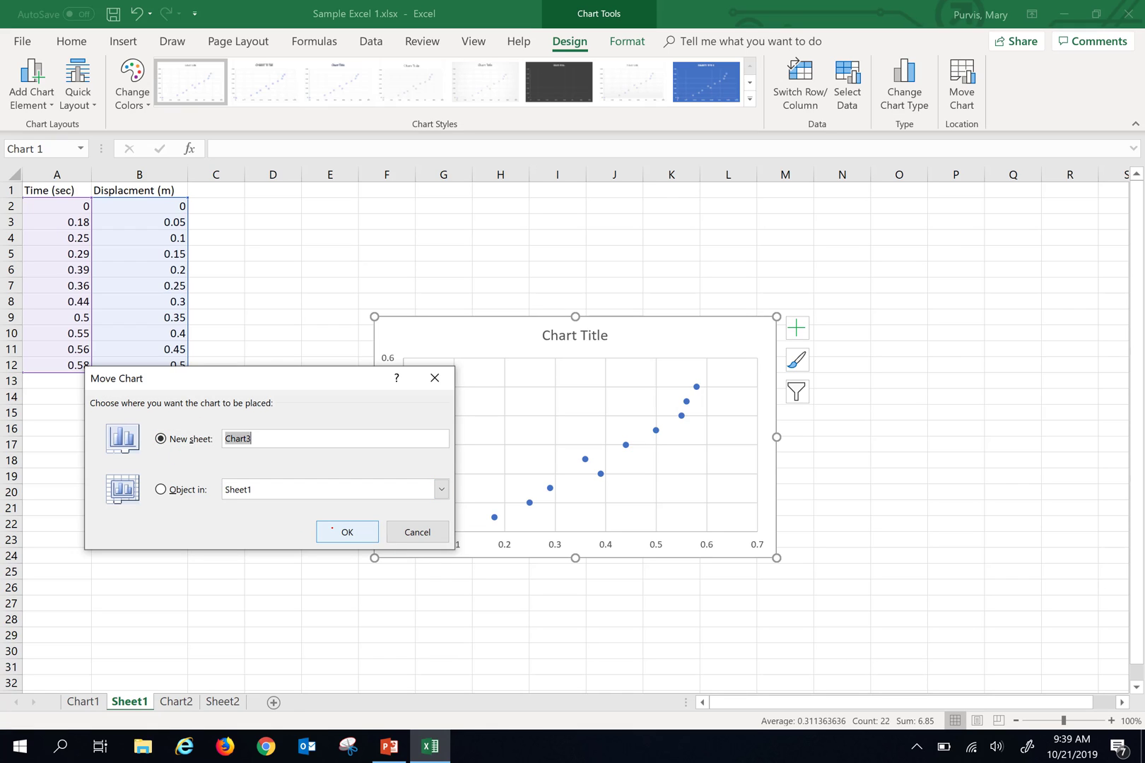
left_click(332, 530)
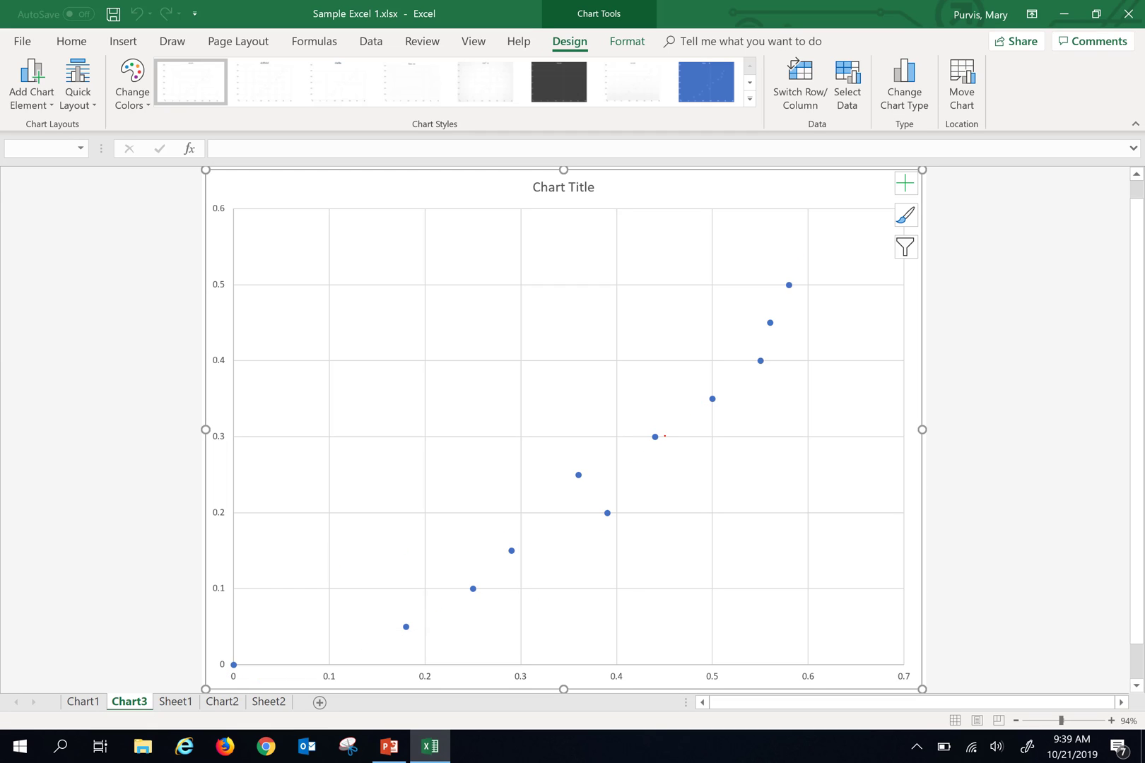
Step: Add a Polynomial trendline of Order 2 to the plotted data series
mouse_move(761, 361)
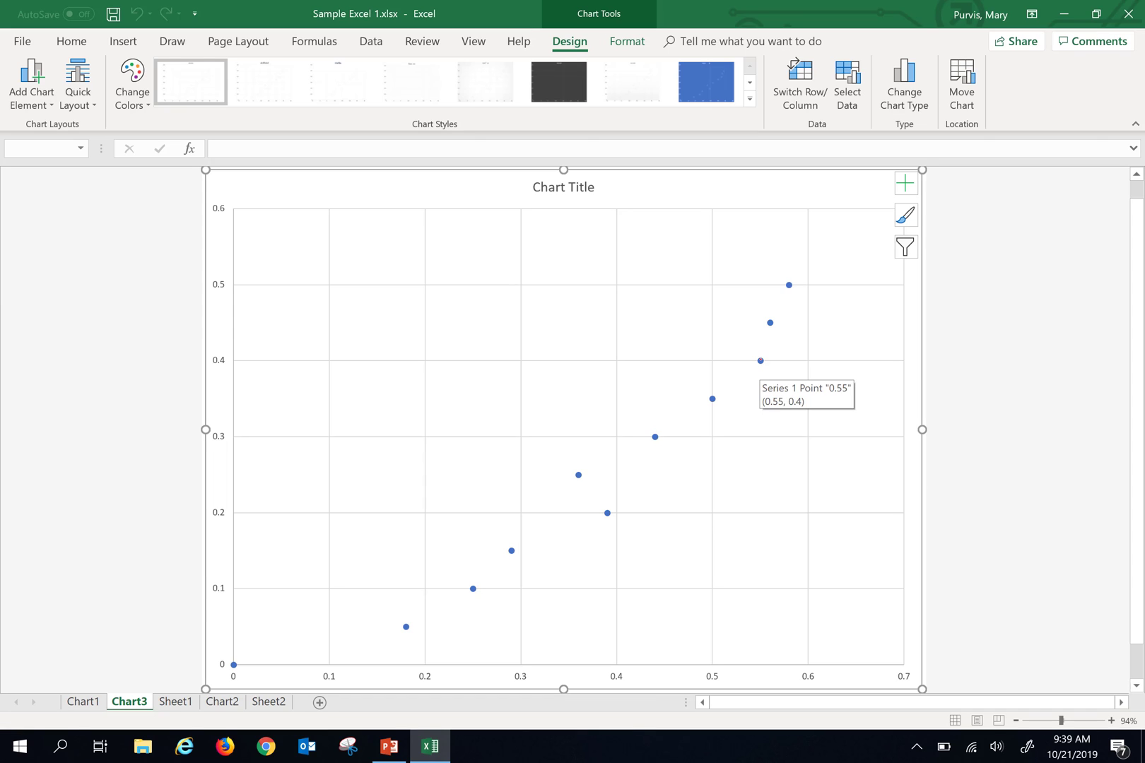
right_click(761, 360)
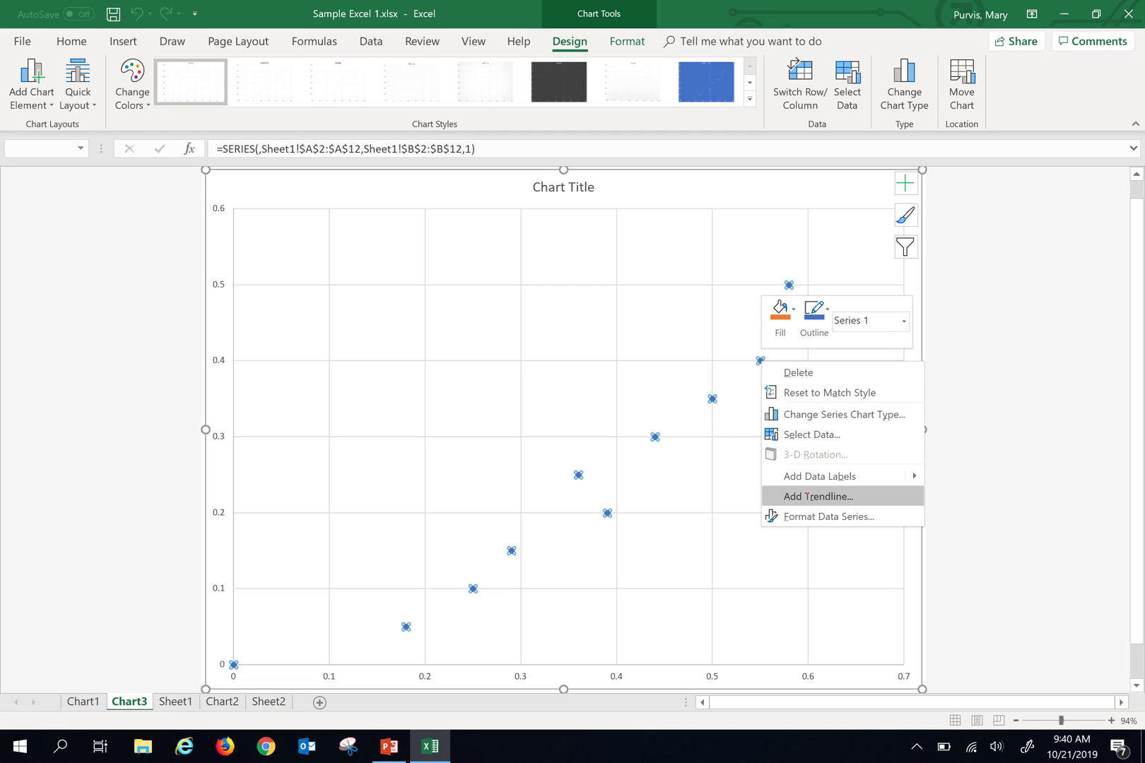
left_click(807, 495)
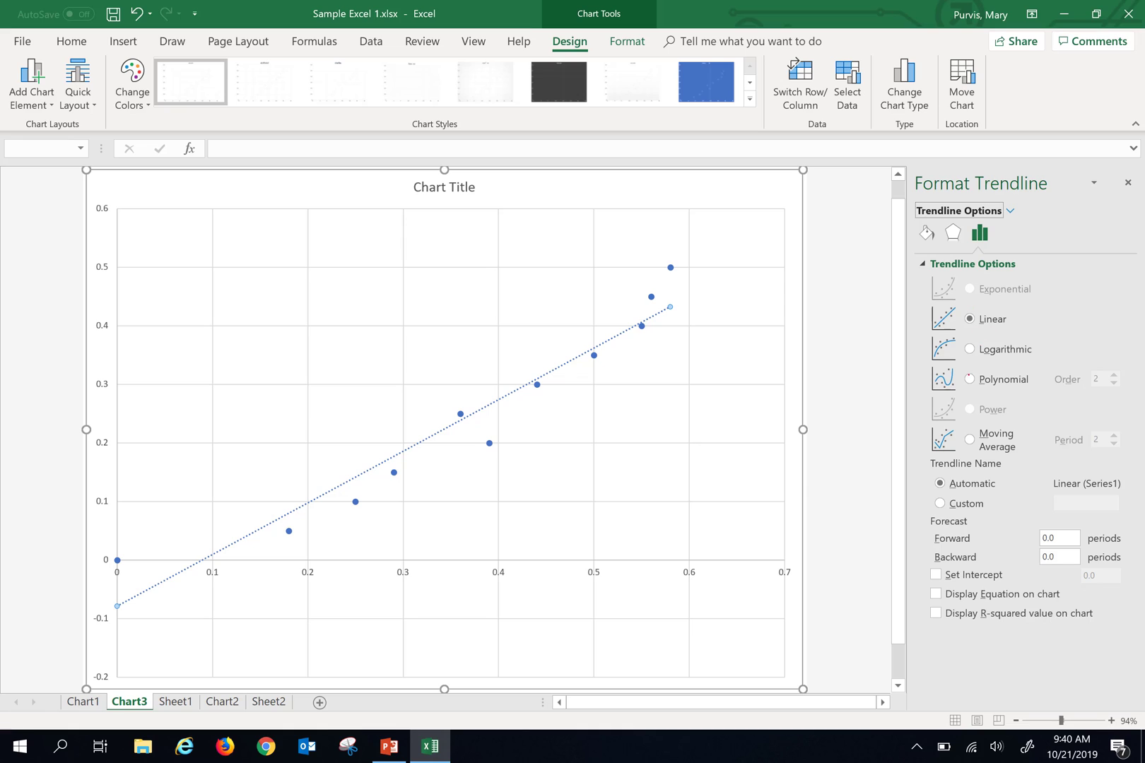
left_click(969, 378)
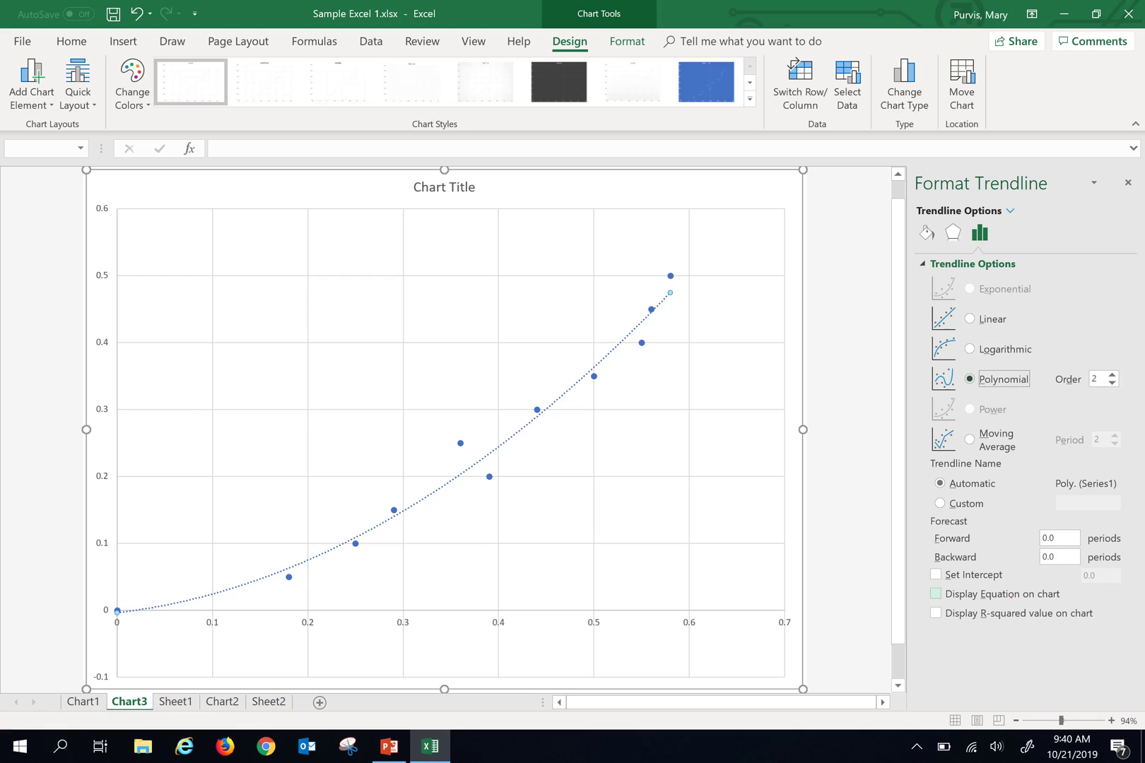
Step: Turn on Display Equation on chart to show y = 1.1369x² + 0.1647x - 0.0033
left_click(935, 594)
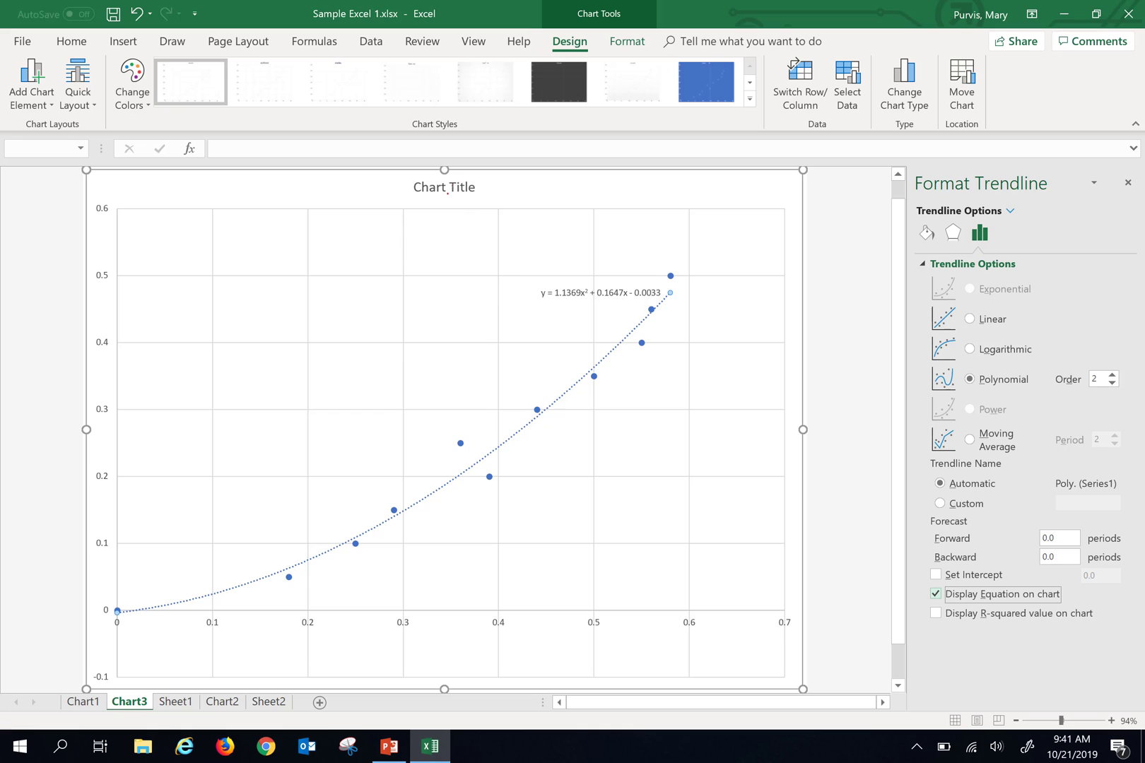
Step: Enable Axis Titles from the Chart Elements menu so both axes show 'Axis Title'
left_click(444, 187)
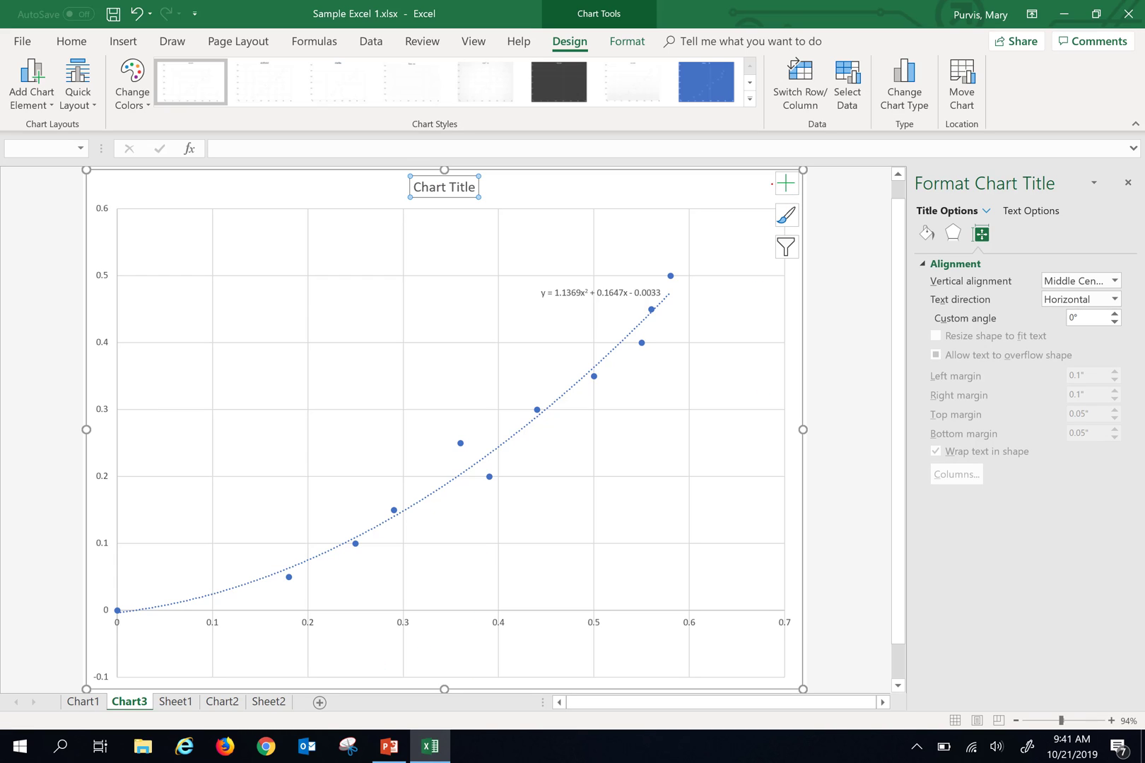
left_click(787, 183)
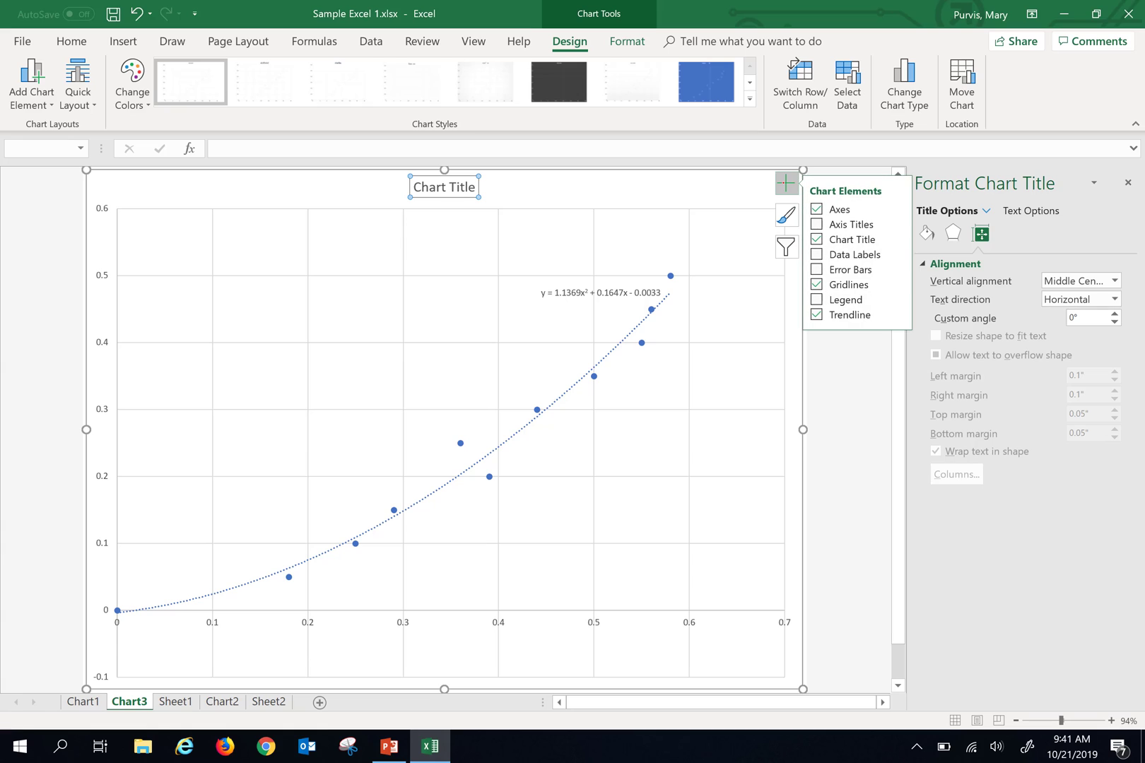
left_click(818, 224)
left_click(817, 224)
left_click(817, 224)
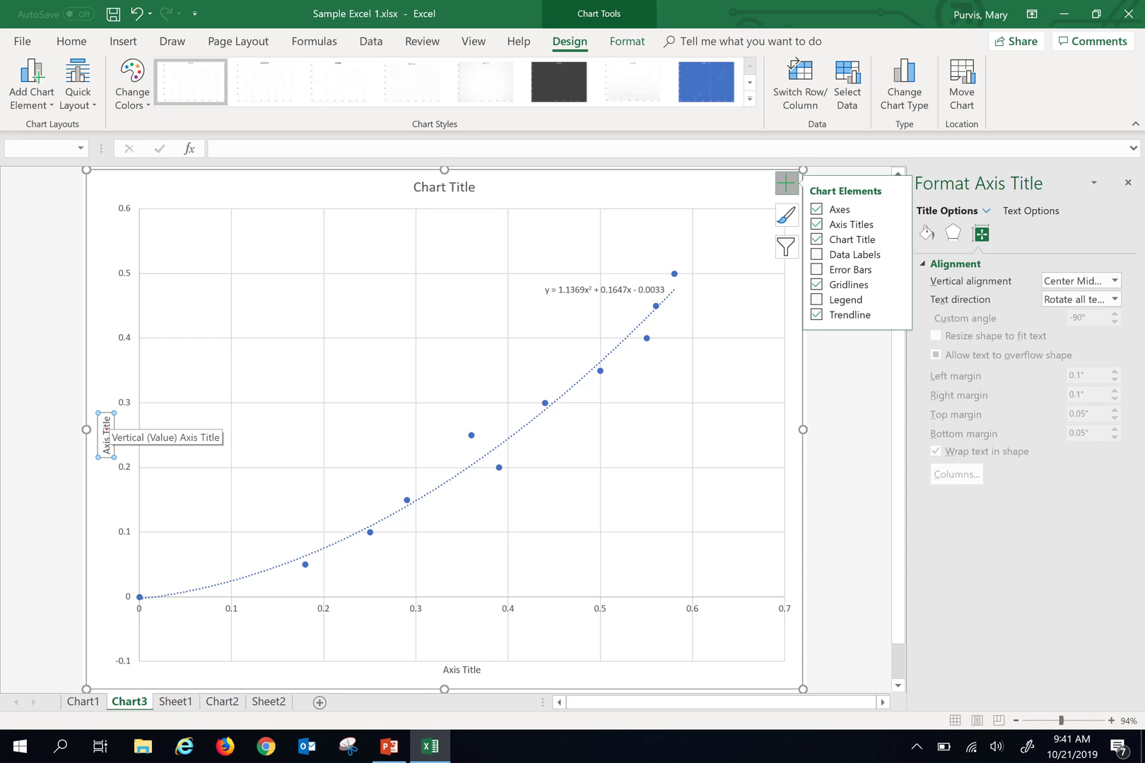
left_click(462, 669)
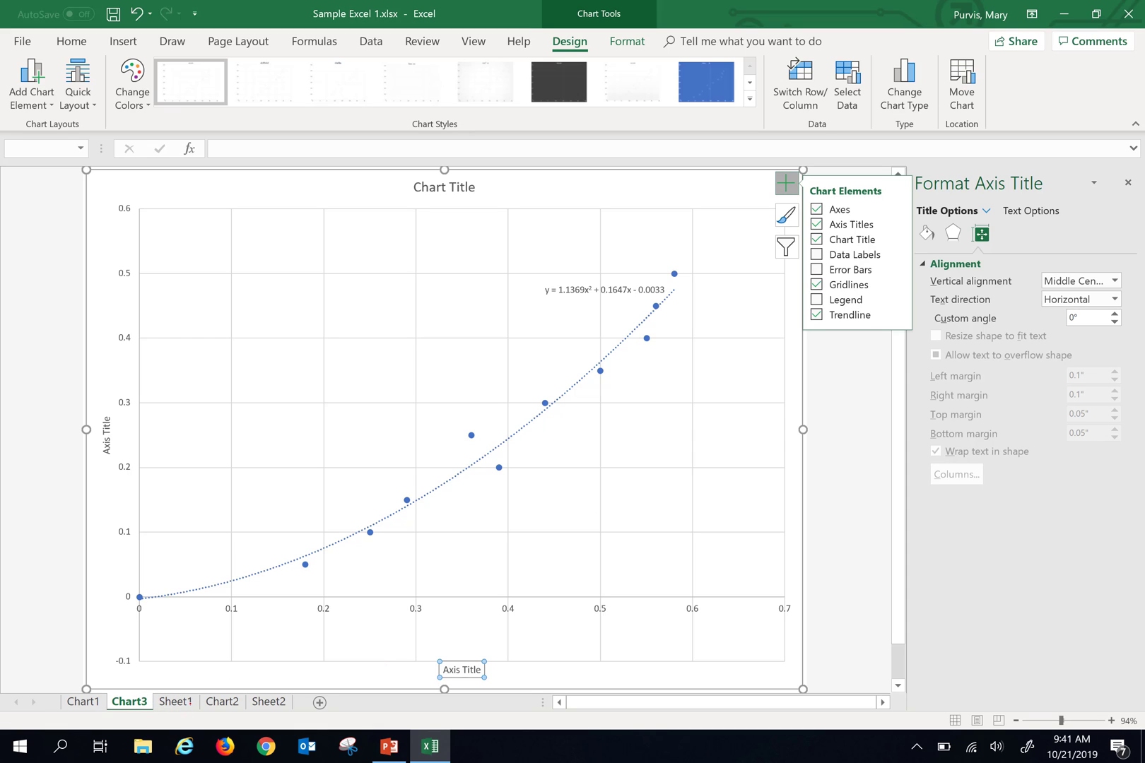
Step: View the Chart1 sheet's Displacment vs. Time chart with Time (s) and Displacment (m) axes
left_click(83, 702)
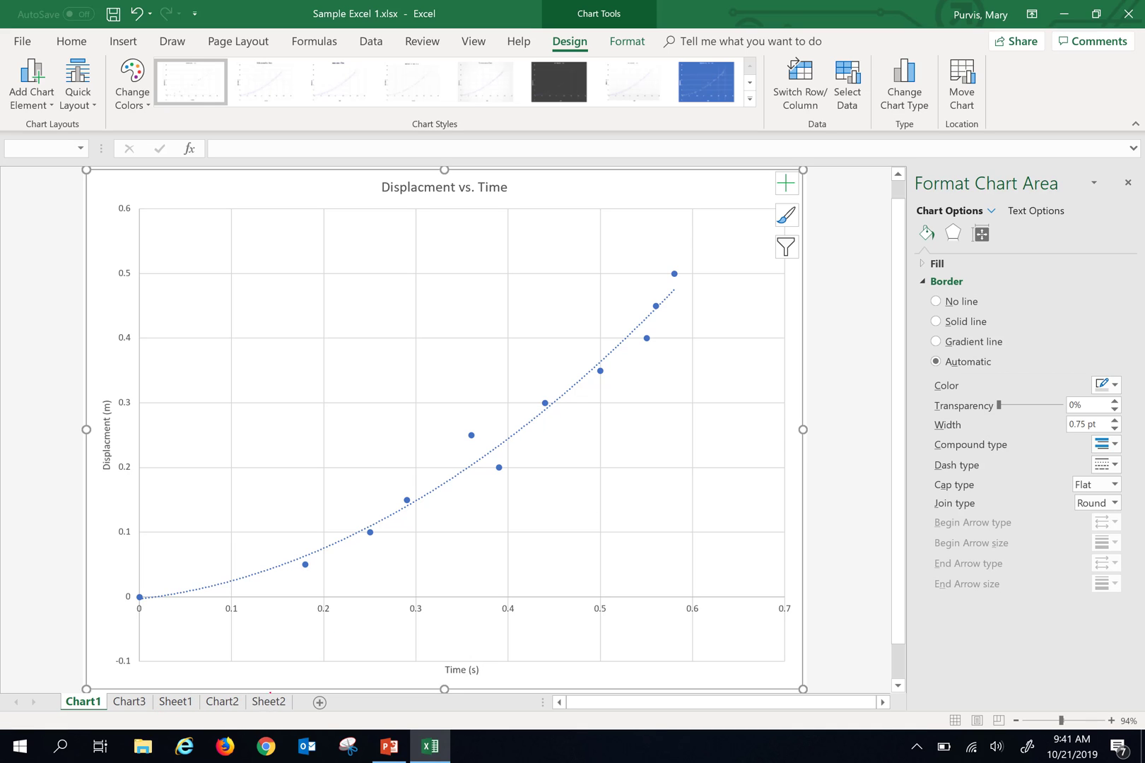
Step: On Sheet2, select the Time Squared (s2) and Displacement (m) values in columns A and B
left_click(268, 702)
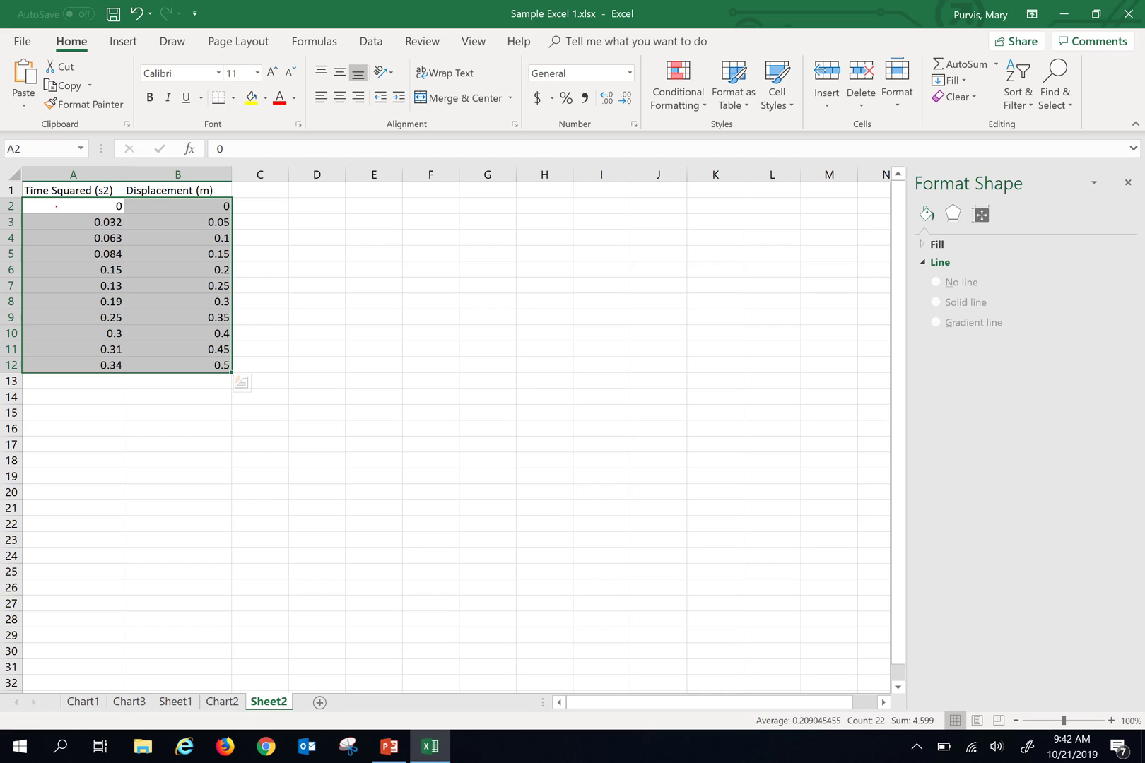
left_click(85, 427)
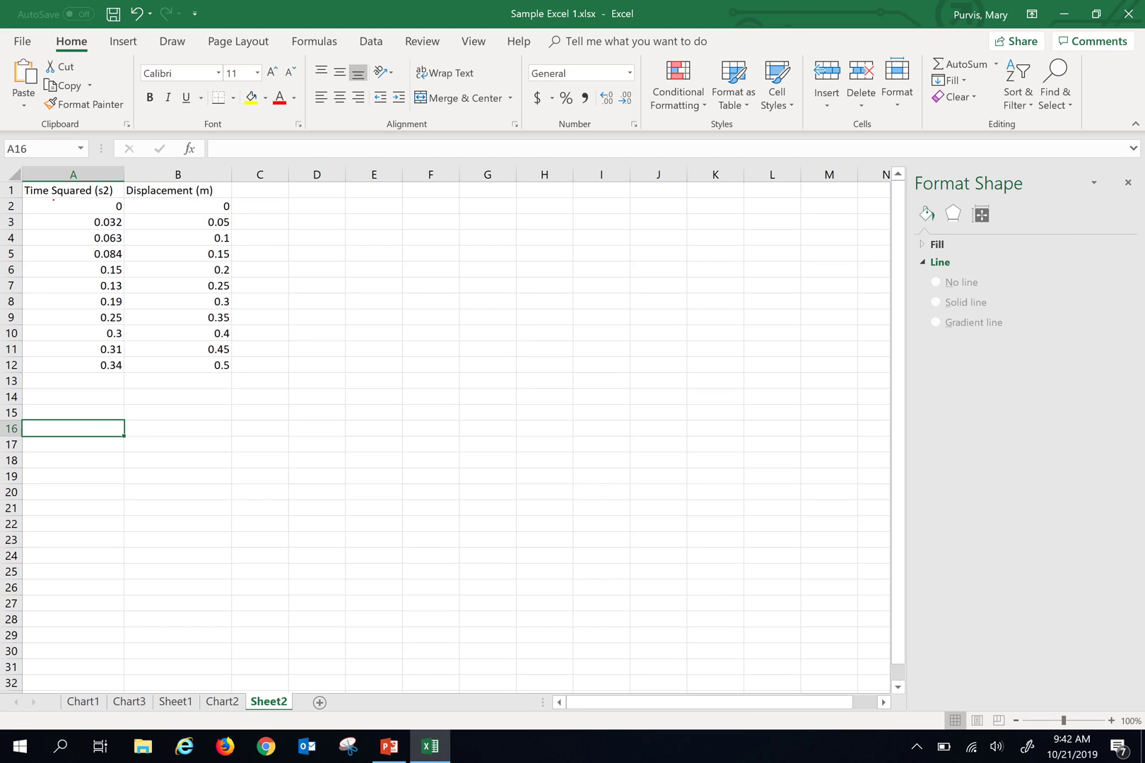
left_click_drag(52, 213, 169, 364)
Step: Insert a plain scatter chart of Displacement vs Time Squared and move it to new sheet Chart4
left_click(123, 41)
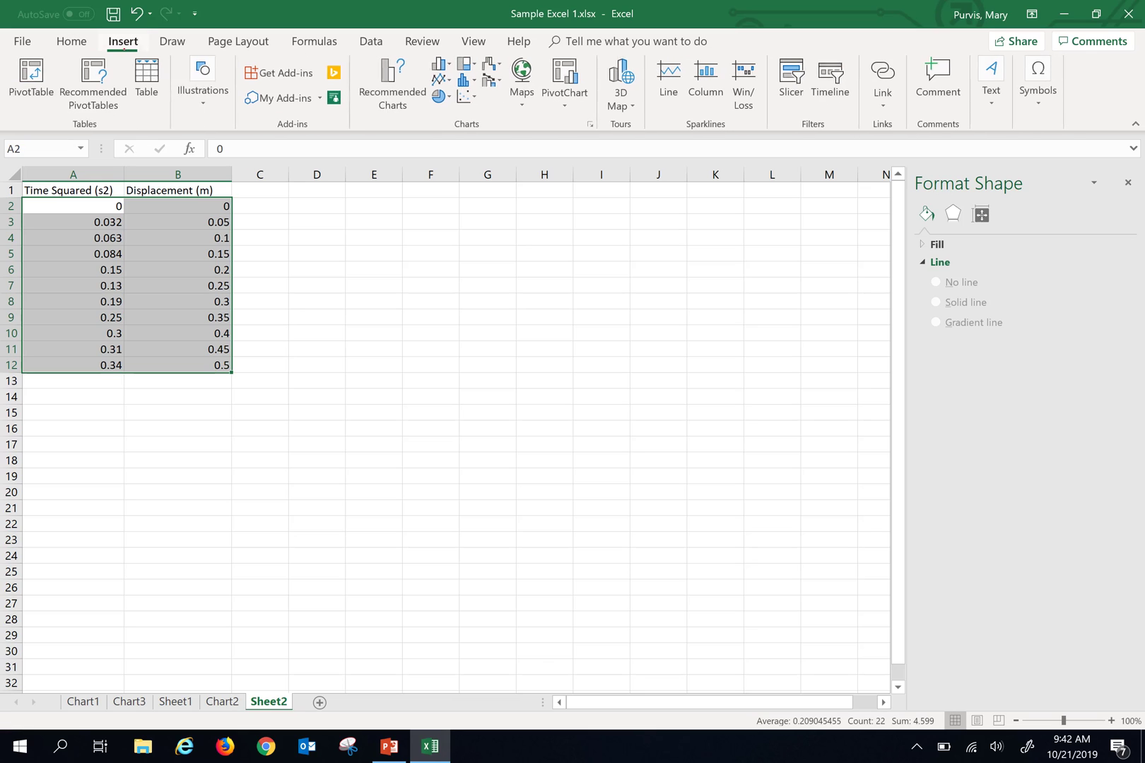
left_click(466, 96)
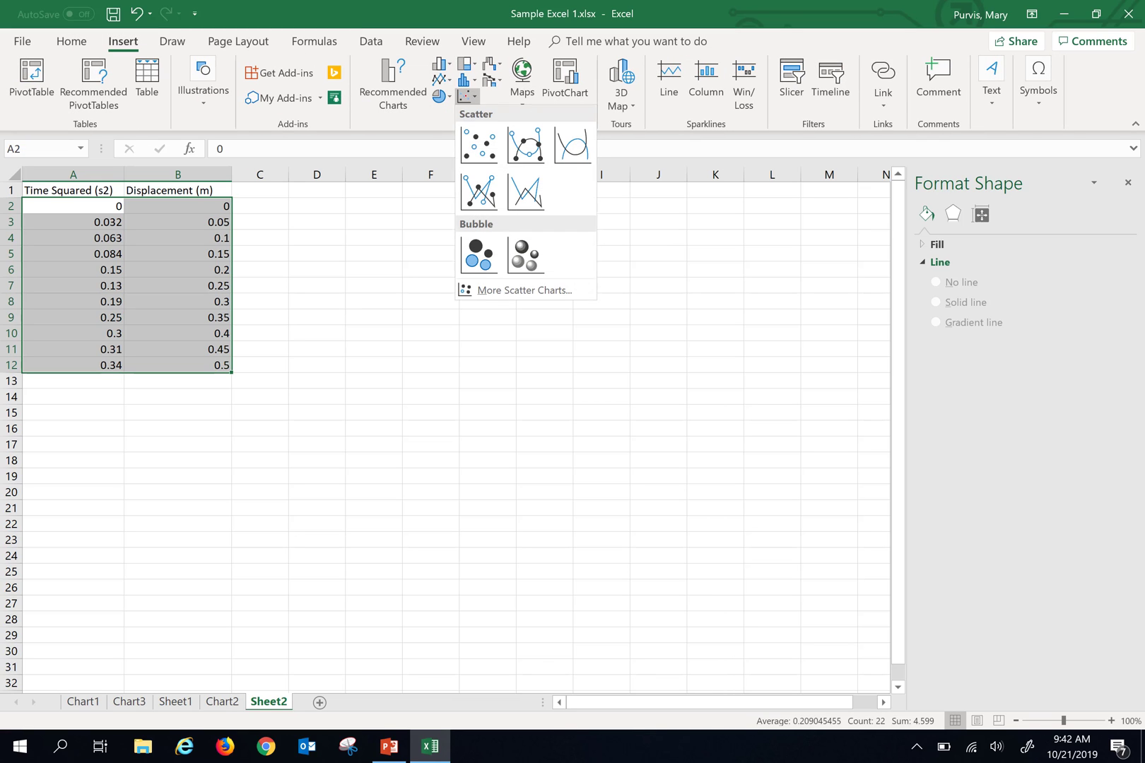
left_click(478, 145)
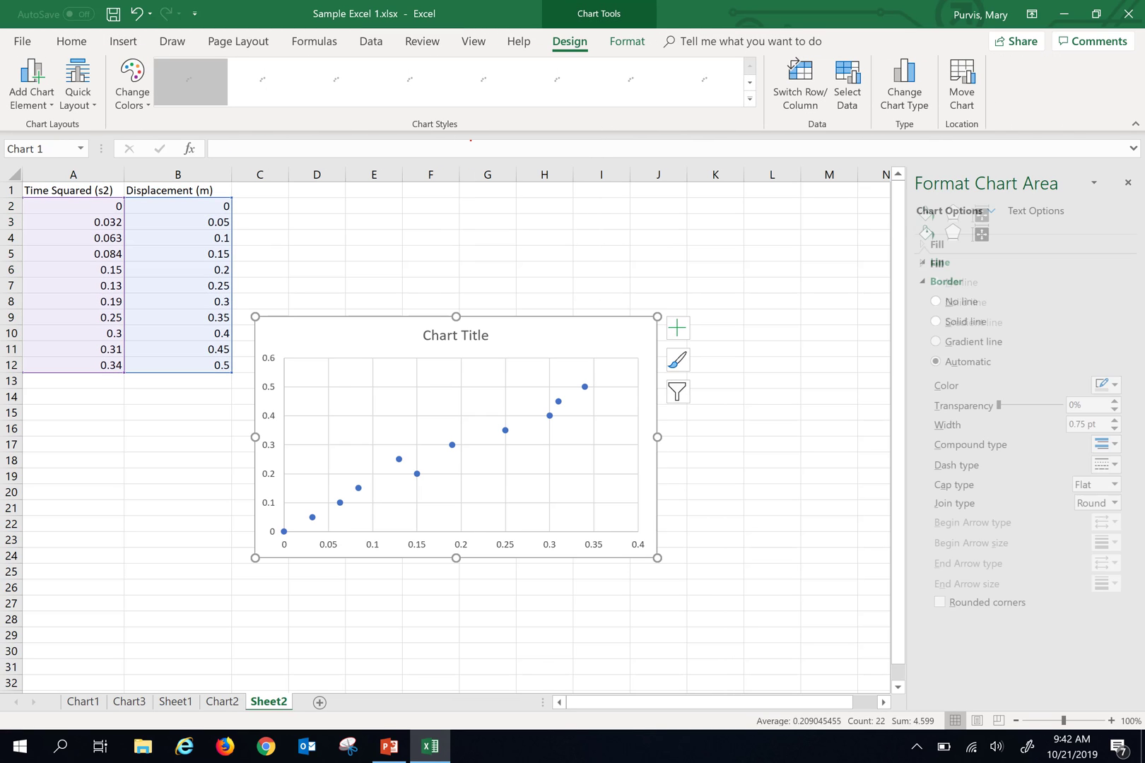
left_click(961, 85)
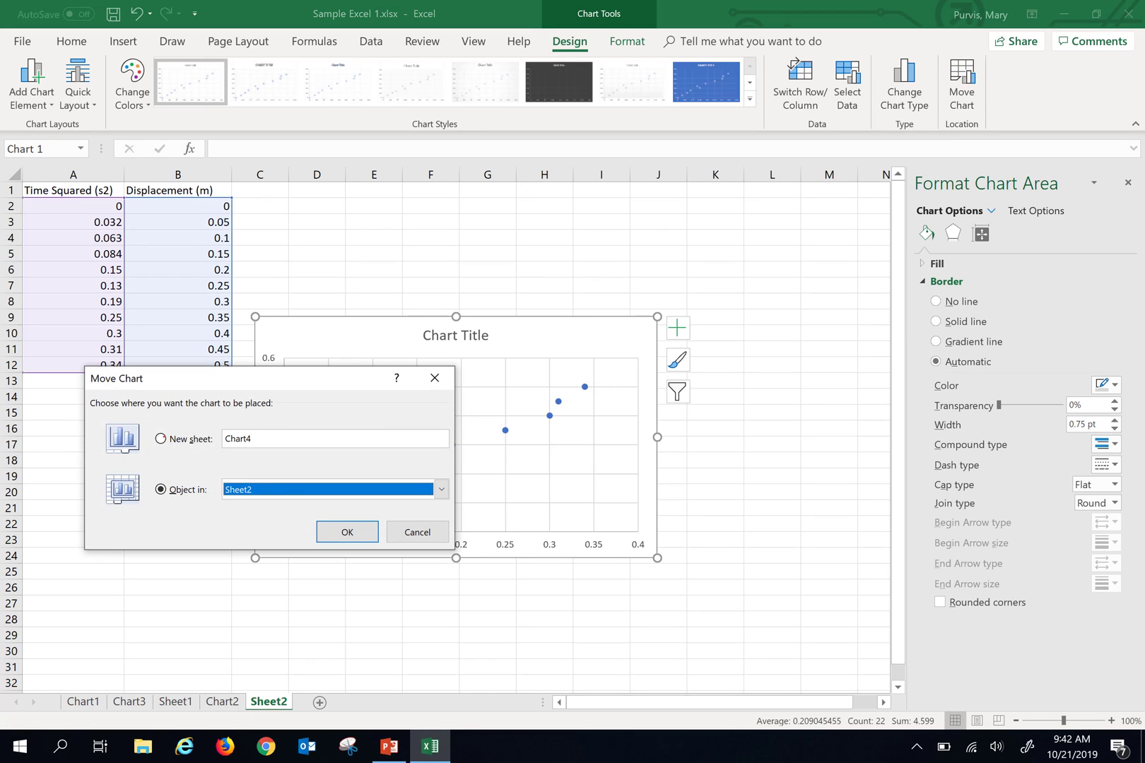
left_click(161, 438)
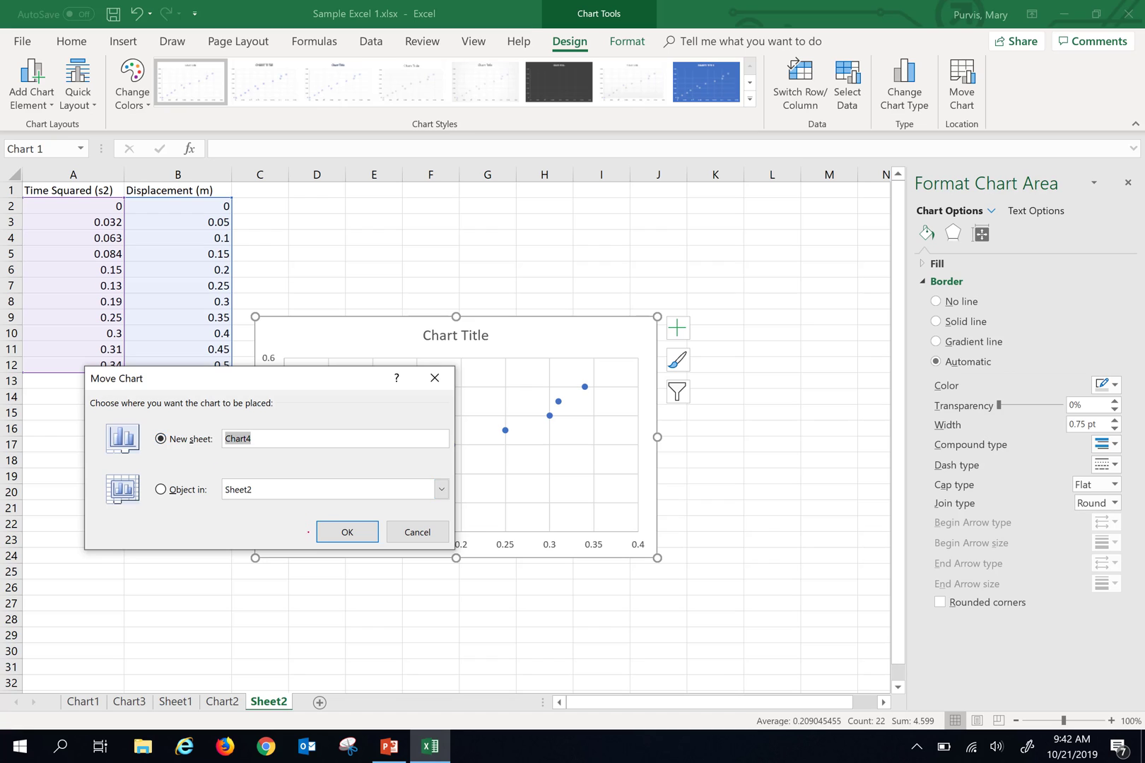
left_click(347, 532)
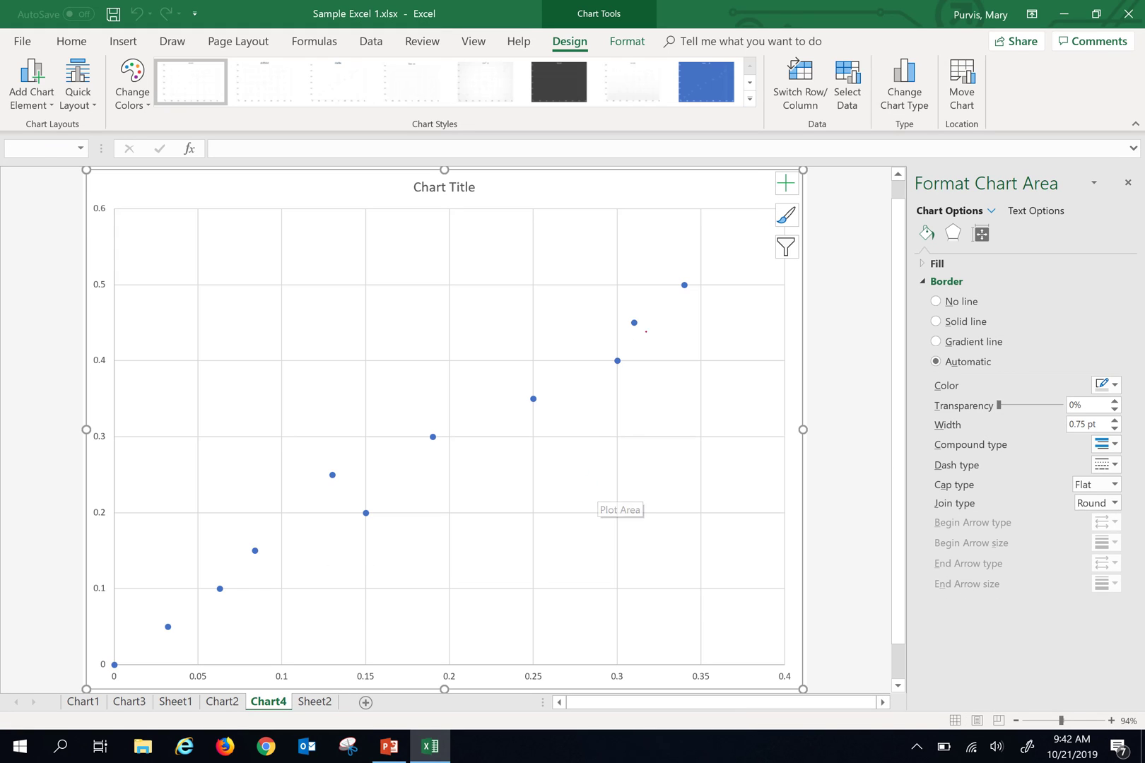
Step: Add a default linear trendline to the data series on Chart4, then select the chart title
right_click(634, 323)
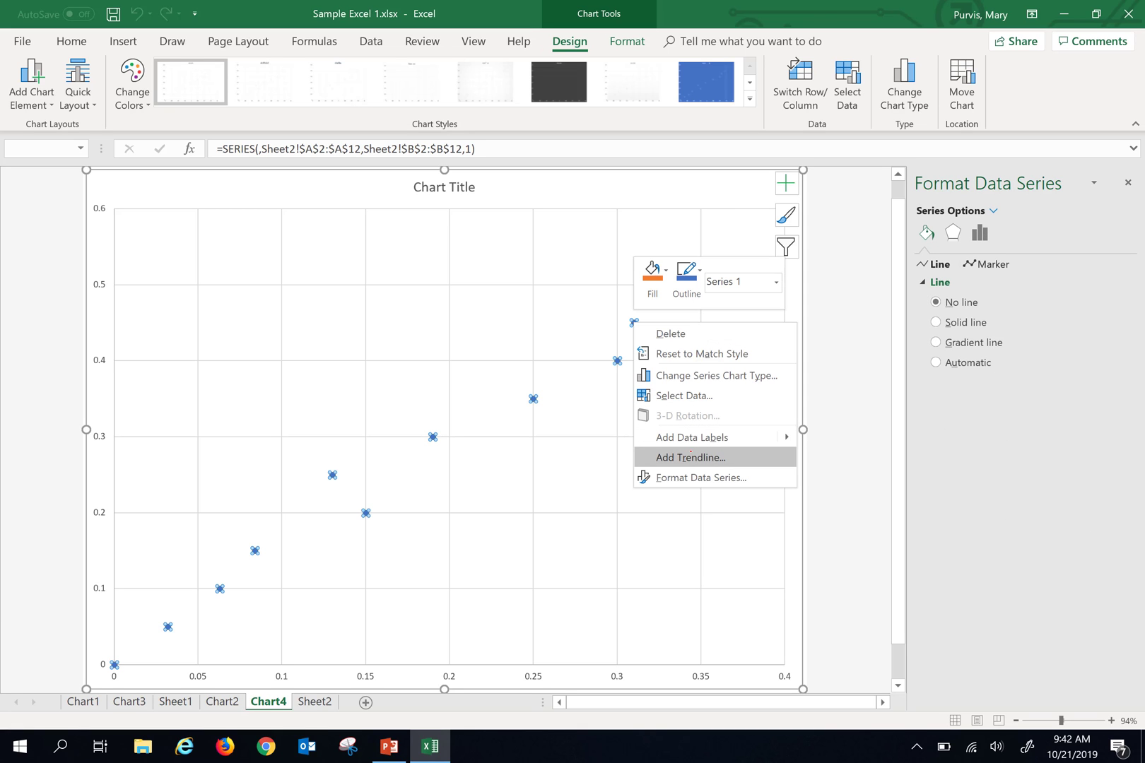
left_click(691, 452)
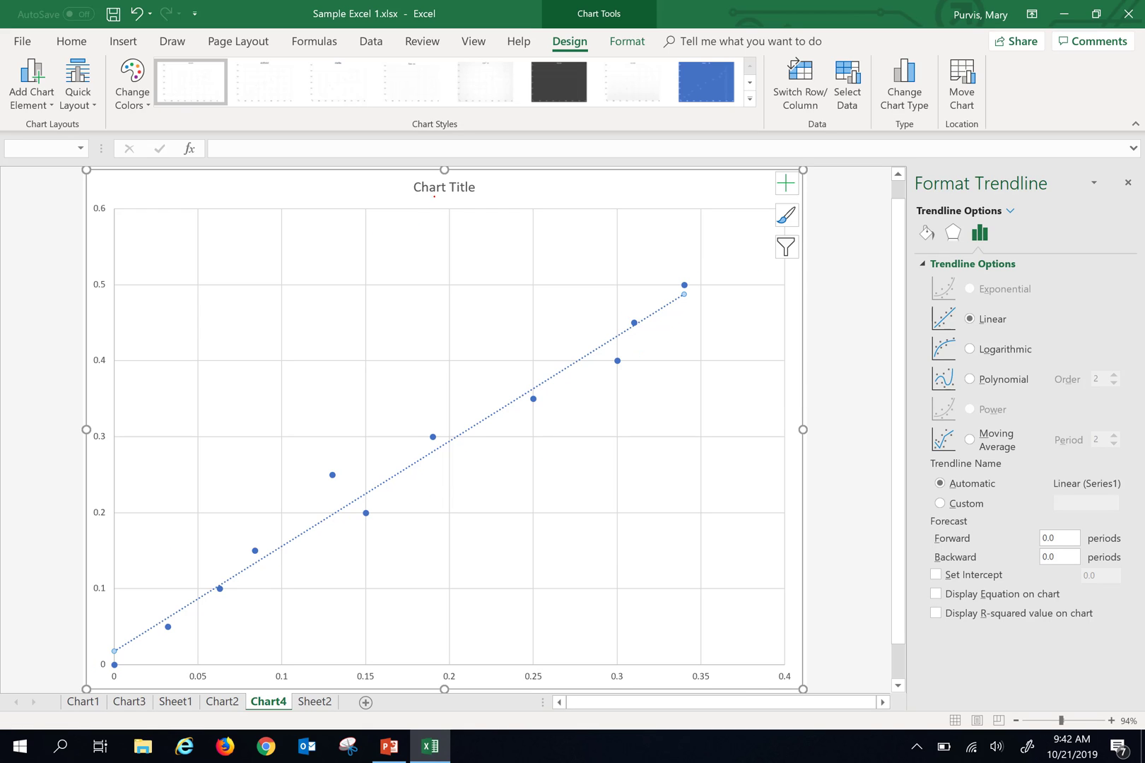
left_click(444, 188)
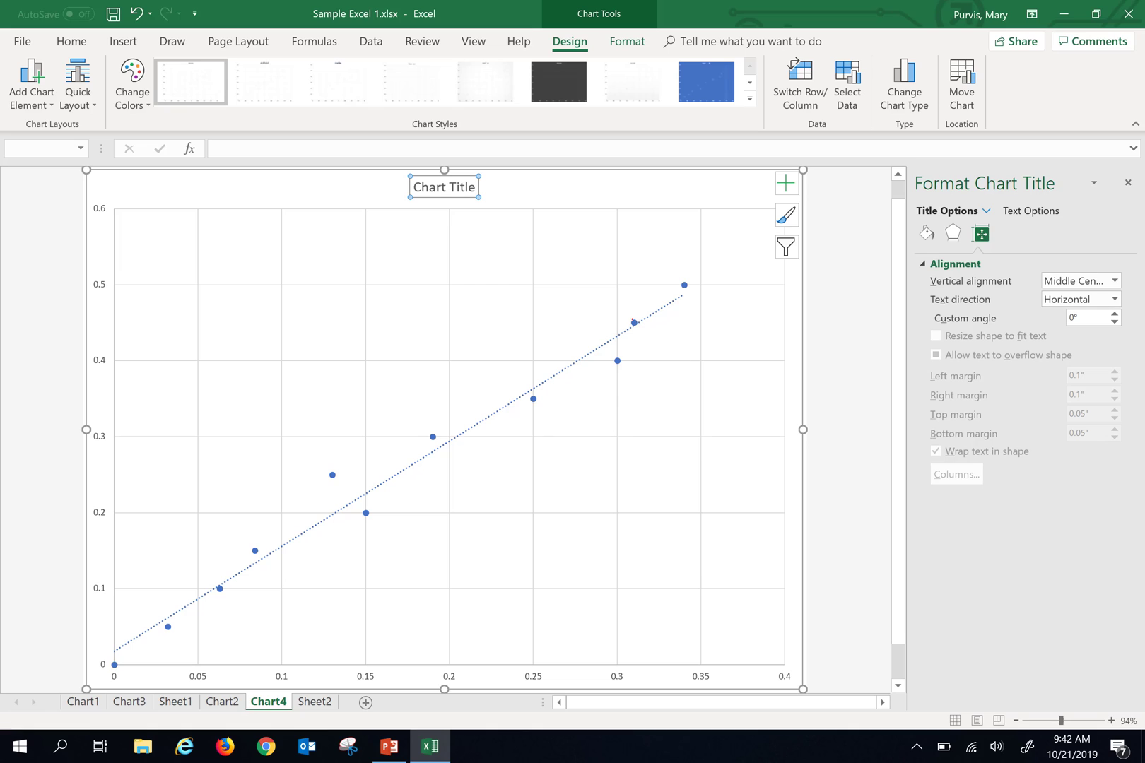
Step: Display the trendline equation y = 1.3817x + 0.0177 and drag it above the line near 0.5
right_click(632, 321)
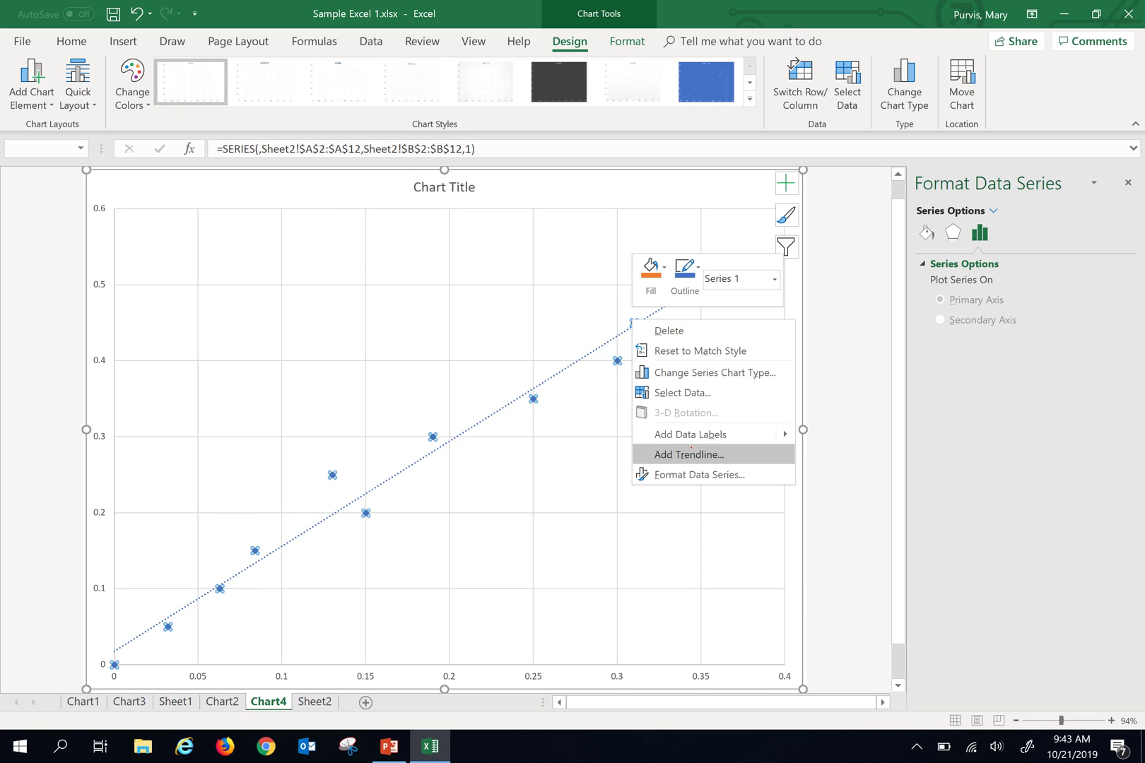
left_click(691, 454)
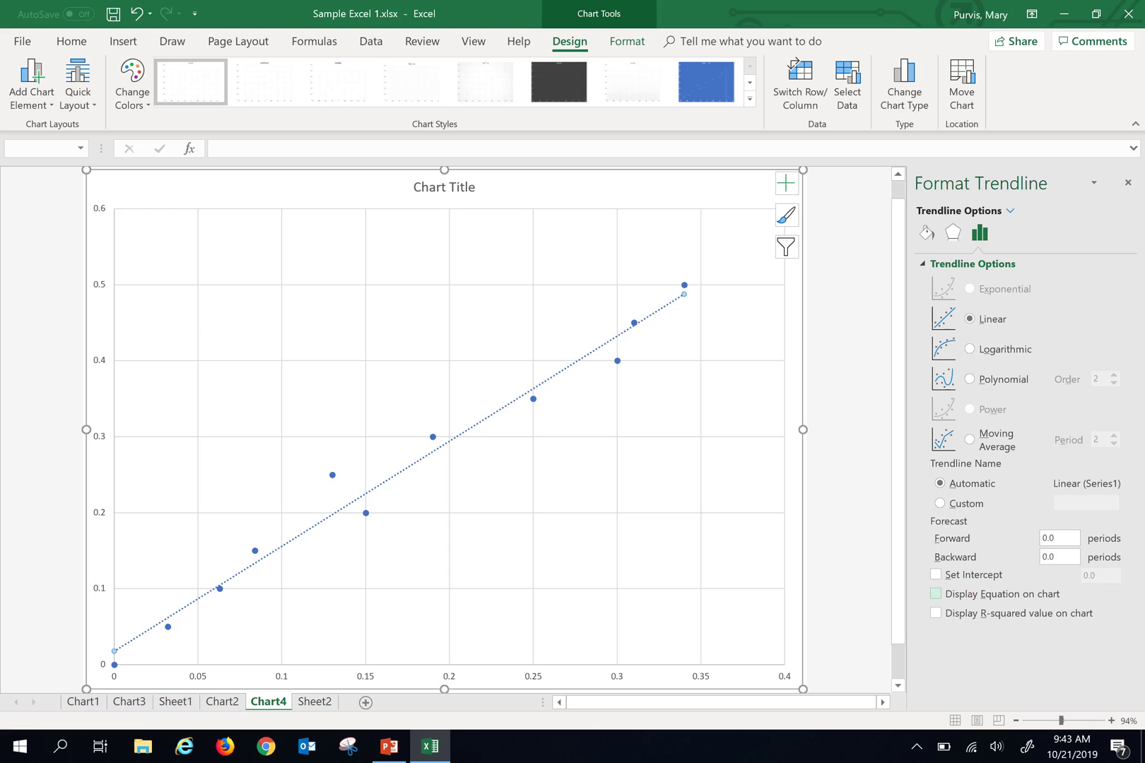
left_click(936, 593)
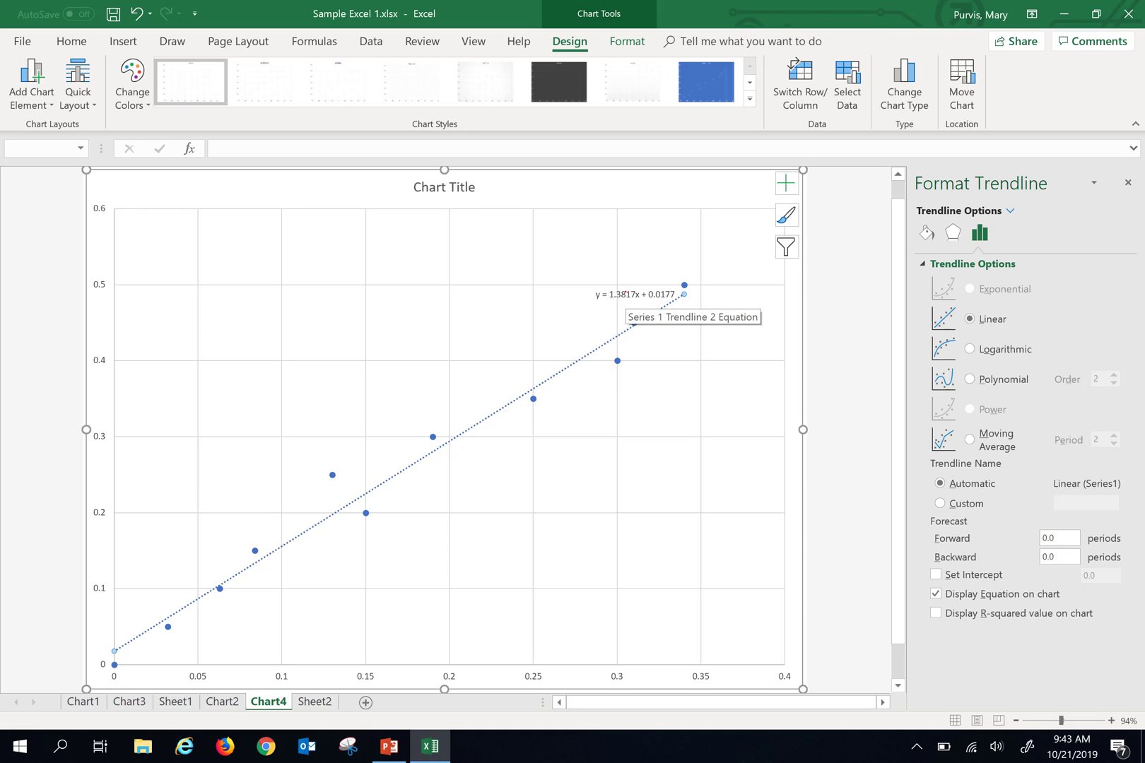
left_click_drag(625, 292, 472, 279)
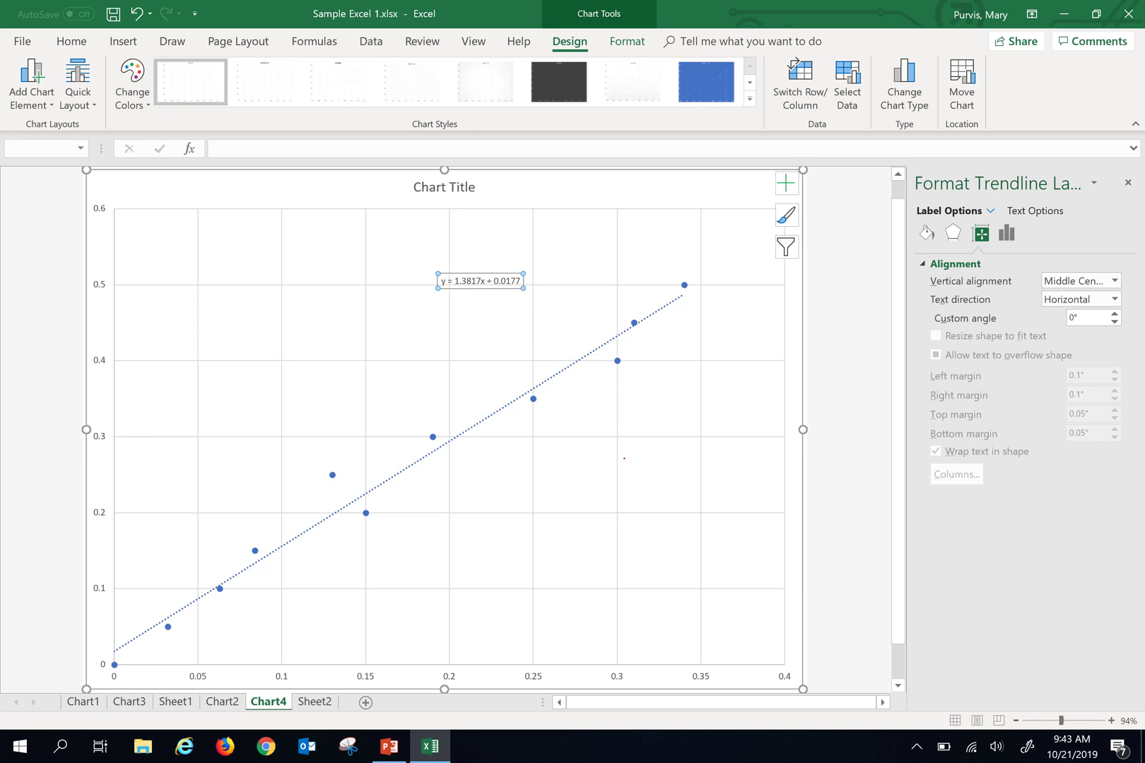
Step: Turn on both axis titles for the Chart4 chart, then go to the Chart2 sheet
left_click(786, 183)
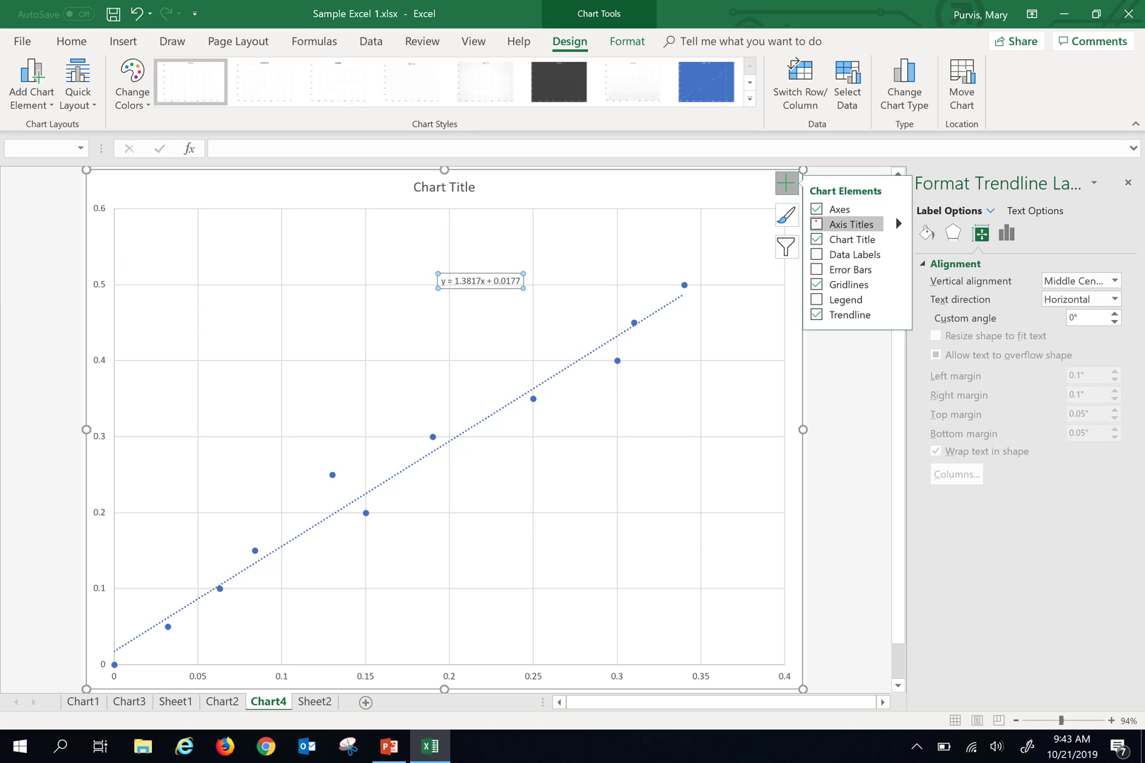
left_click(816, 225)
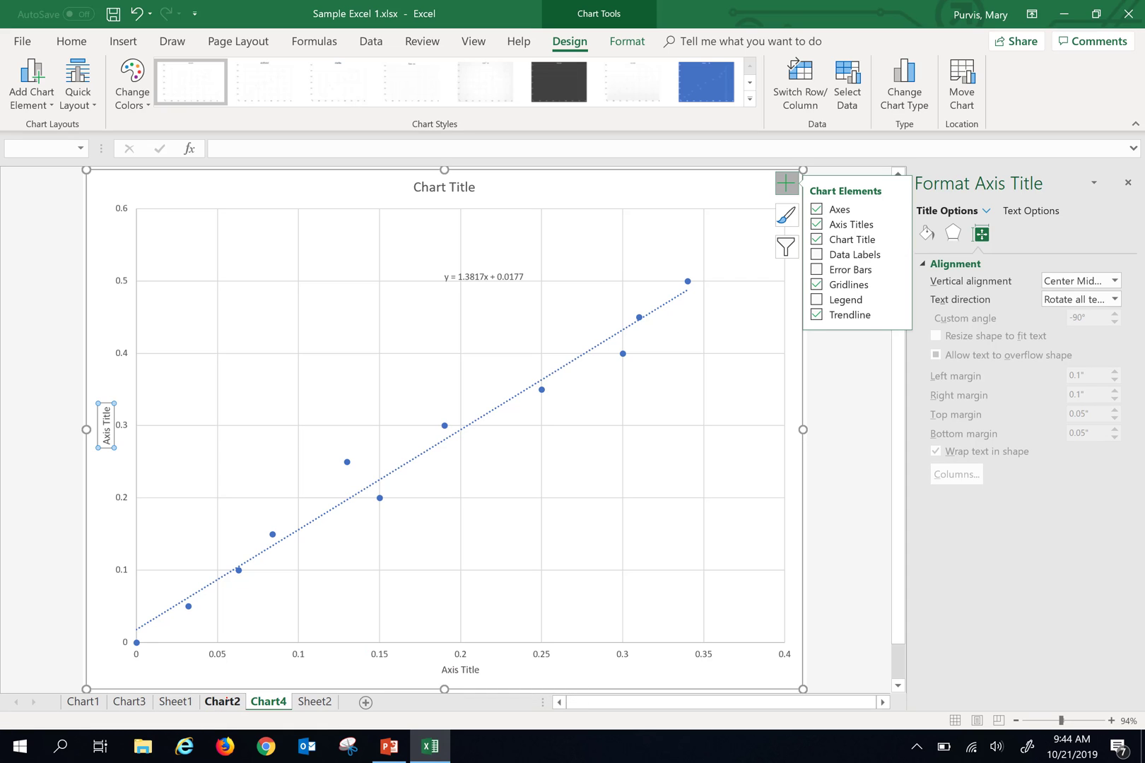
left_click(222, 701)
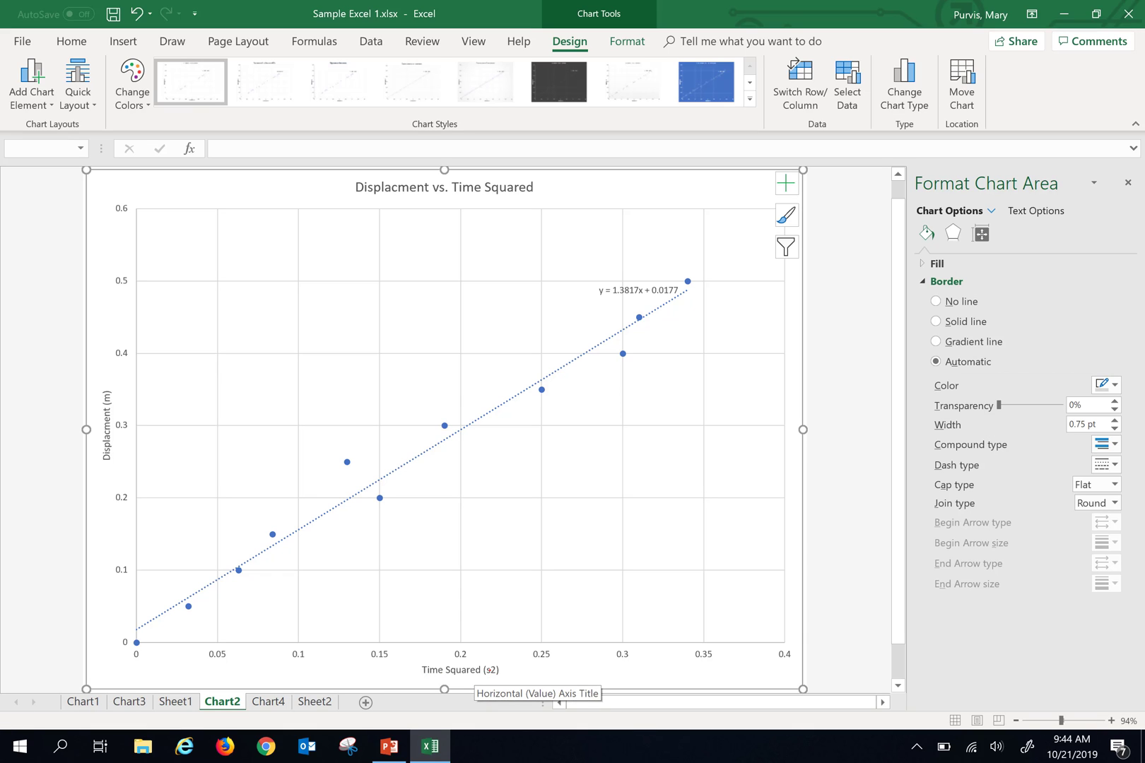
Step: Edit the Time Squared (s2) axis title text and select only the 2 in s2
left_click(461, 670)
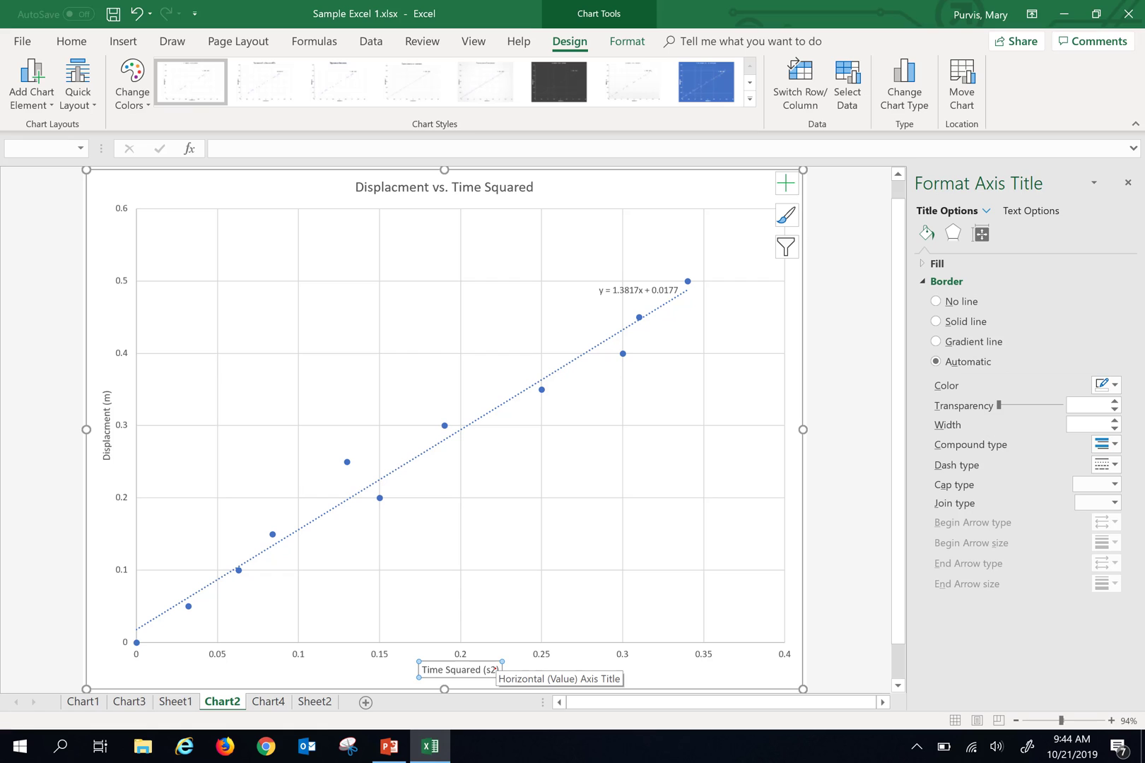
right_click(496, 668)
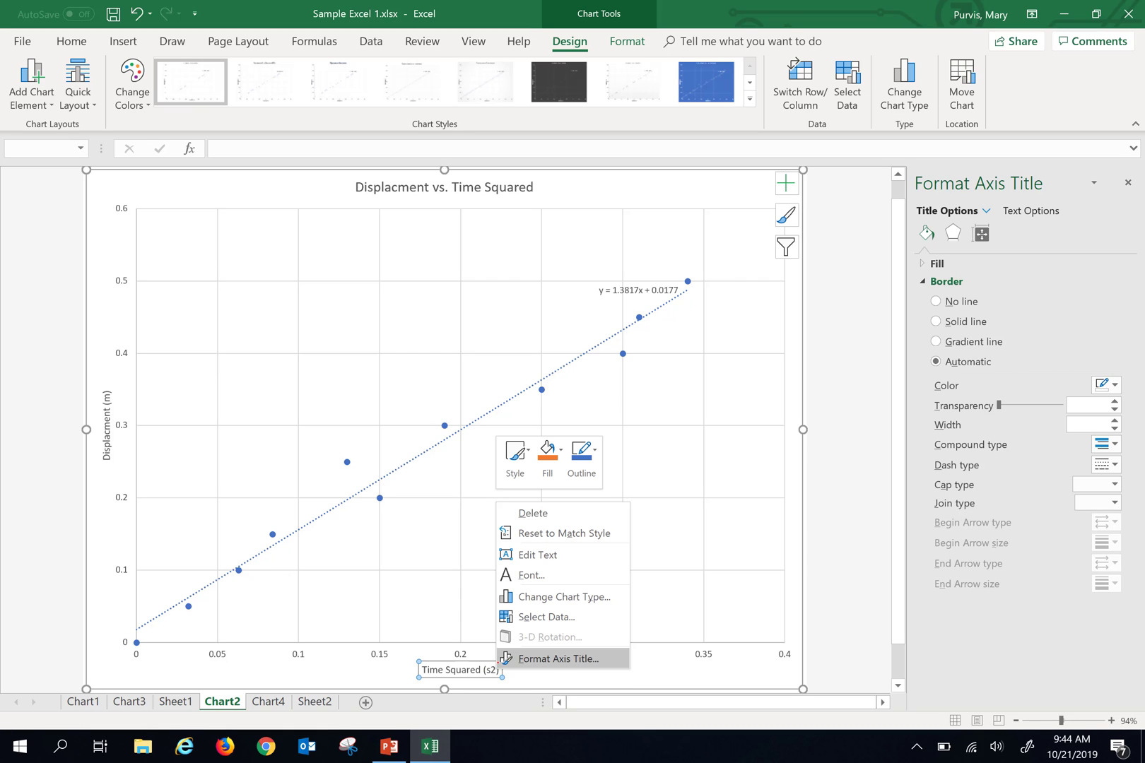
left_click(503, 659)
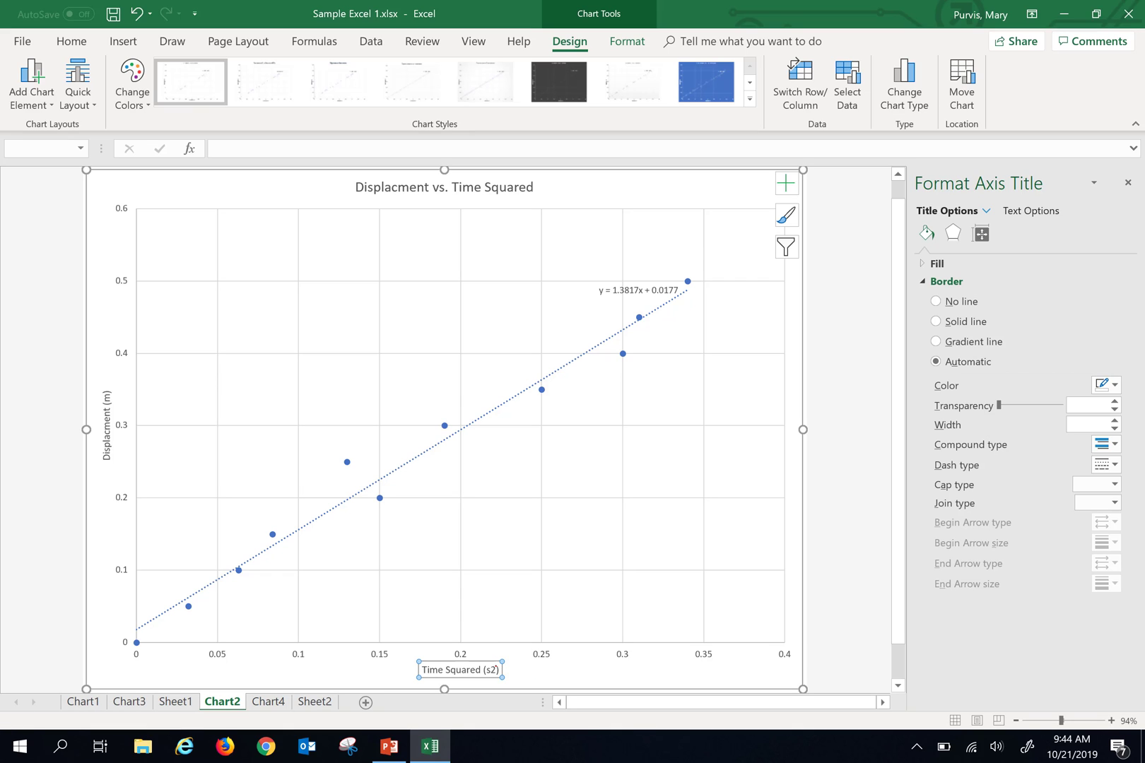
right_click(497, 668)
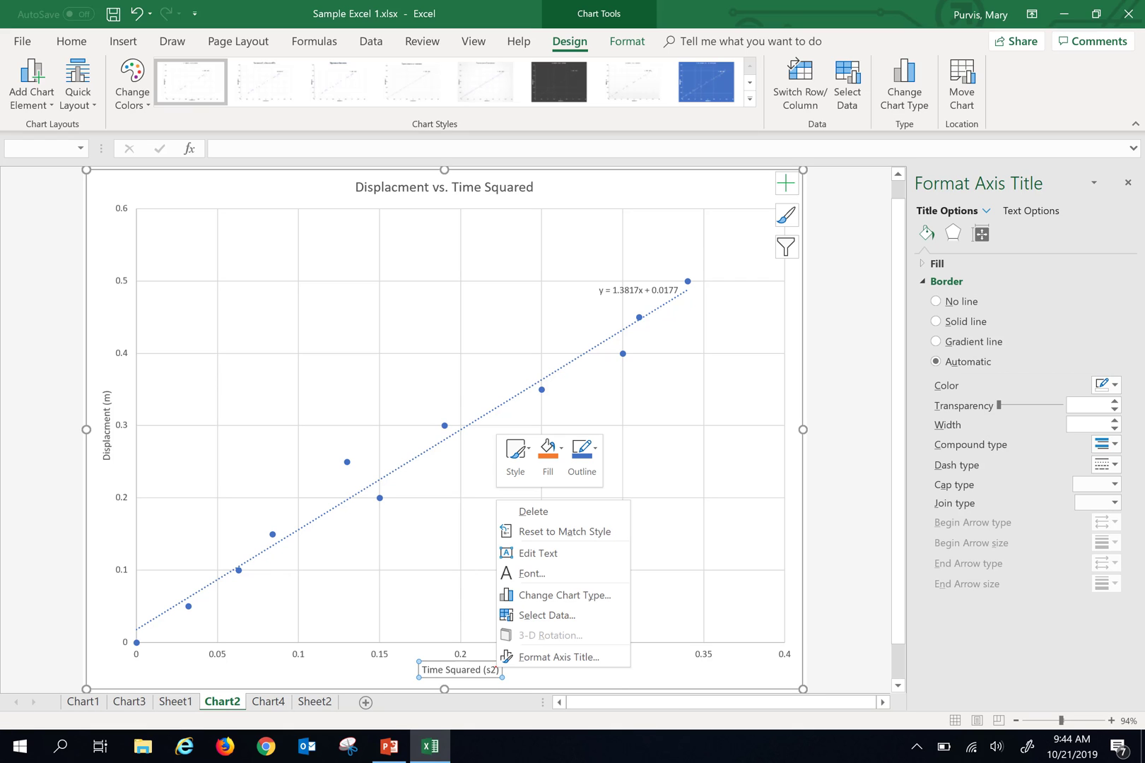
key("Escape")
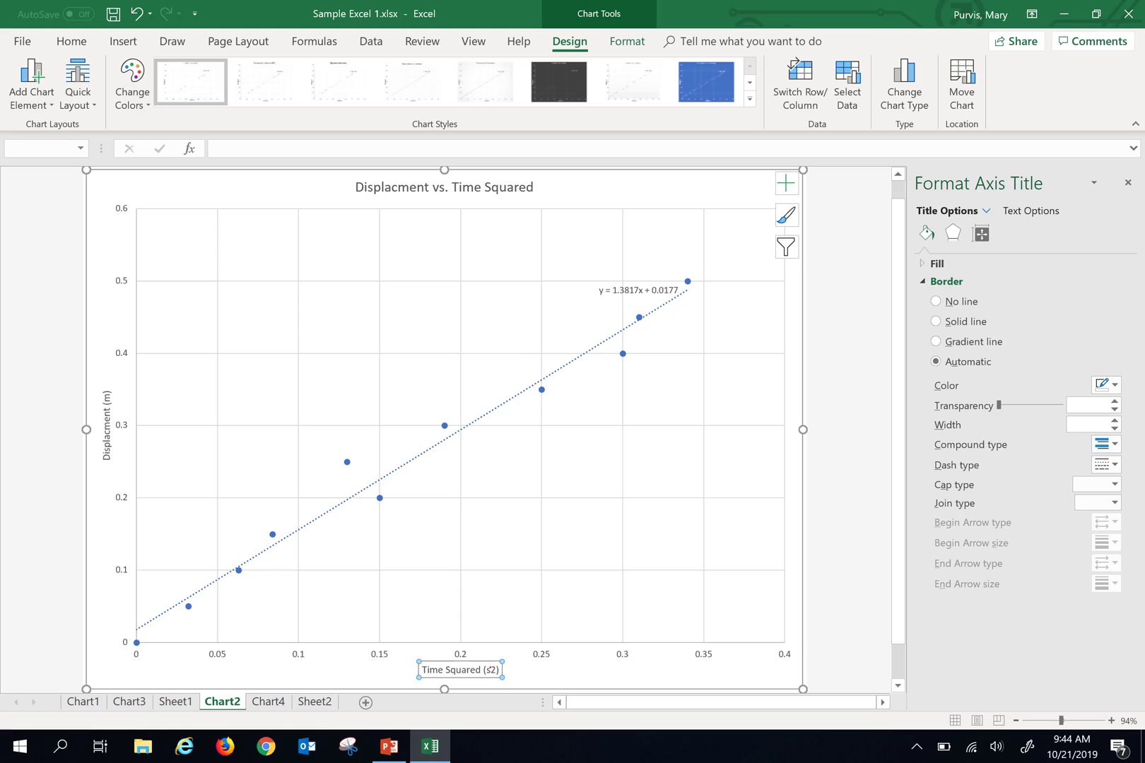
key("shift+F10")
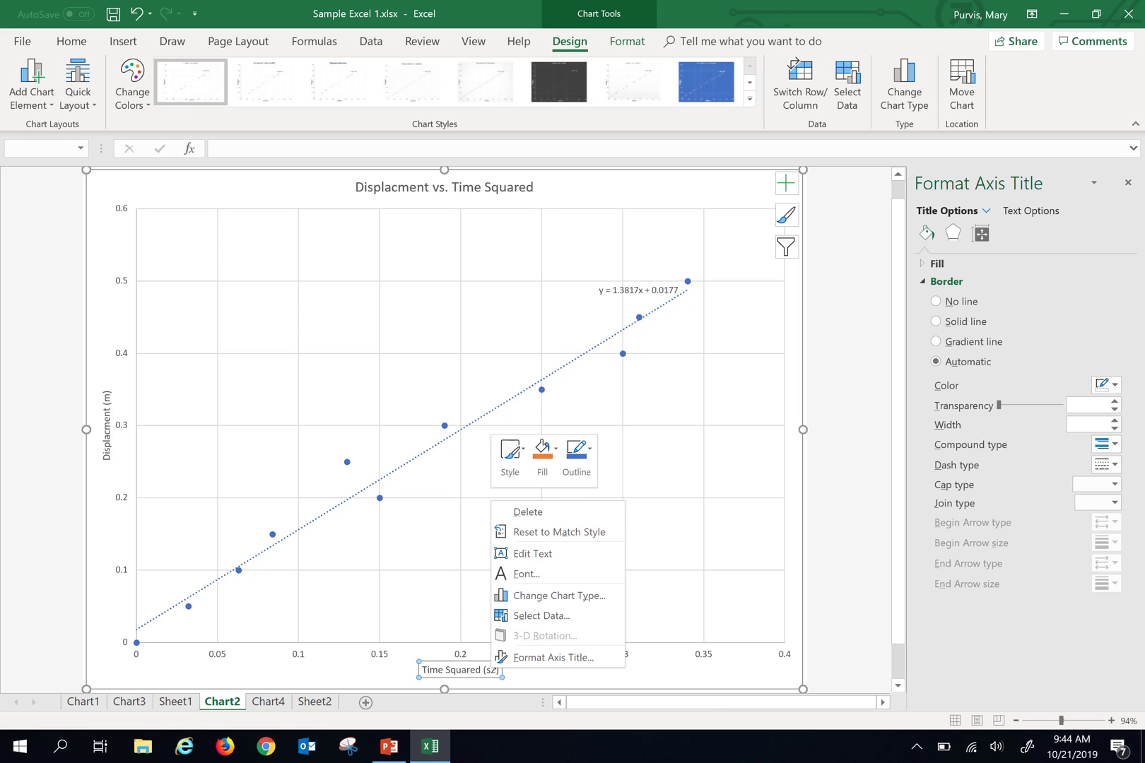
key("Escape")
key("shift+F10")
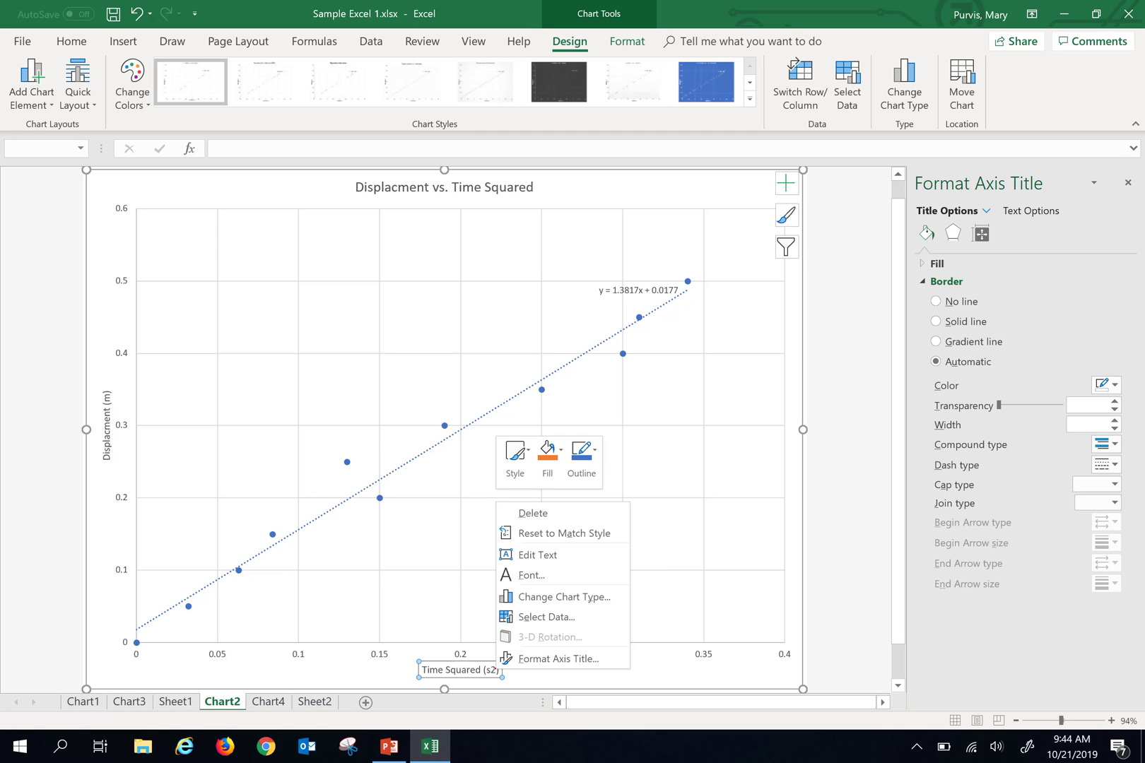
key("Escape")
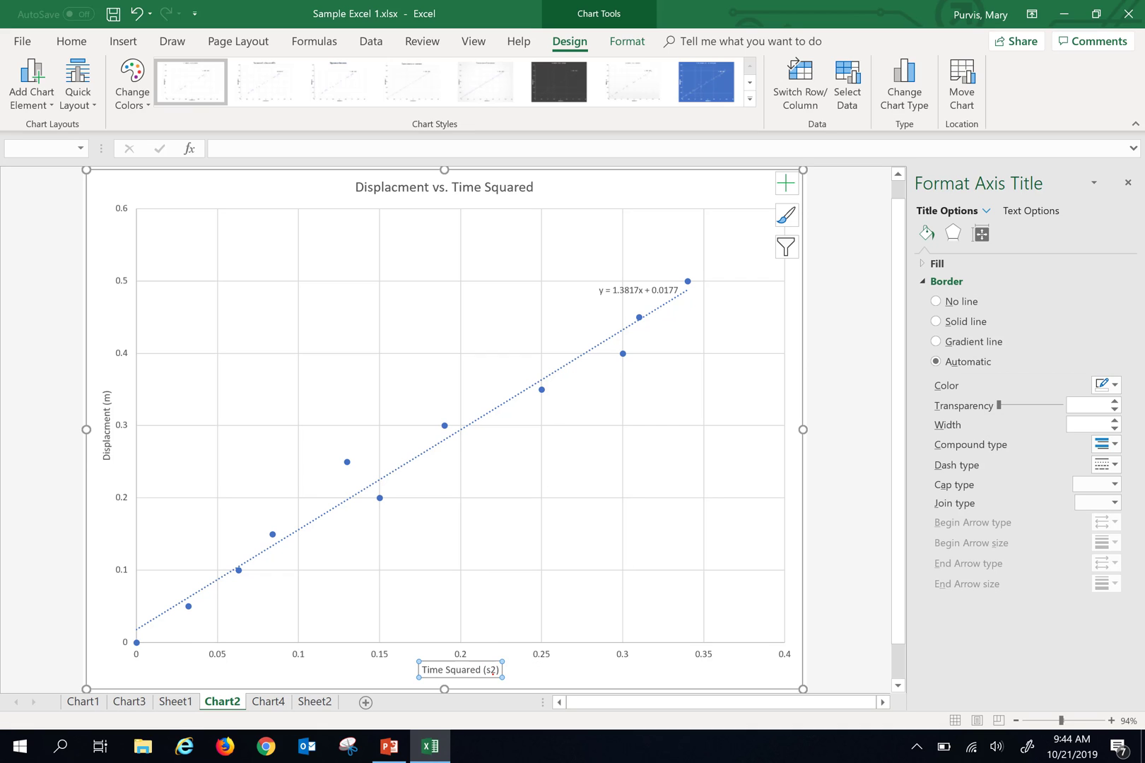
double_click(492, 670)
left_click_drag(490, 670, 498, 670)
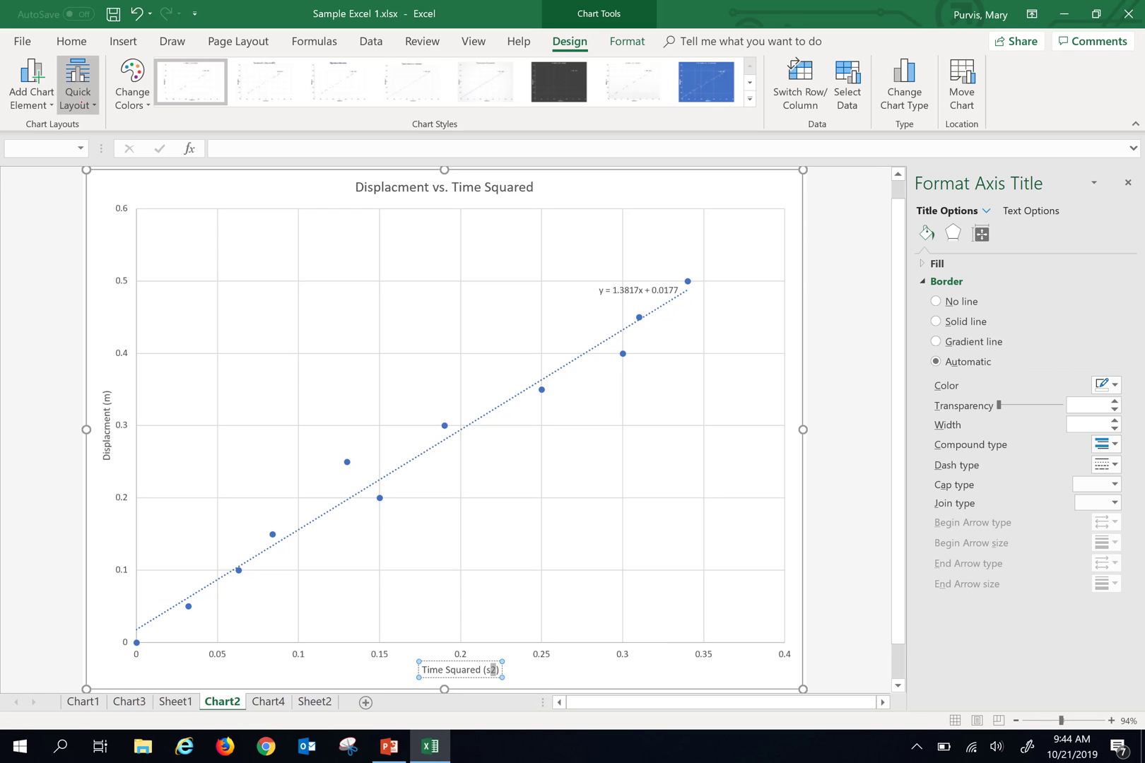
Step: Apply Superscript from the Font dialog to the selected 2, making the title Time Squared (s²)
left_click(71, 41)
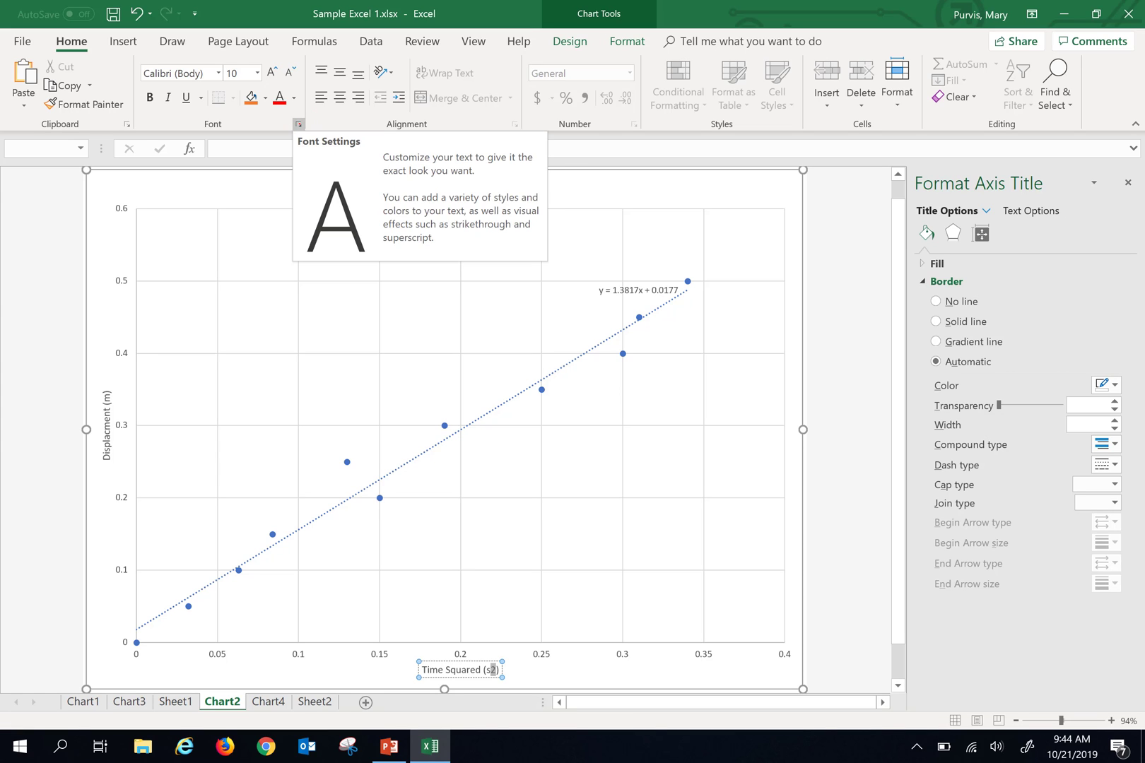
left_click(299, 124)
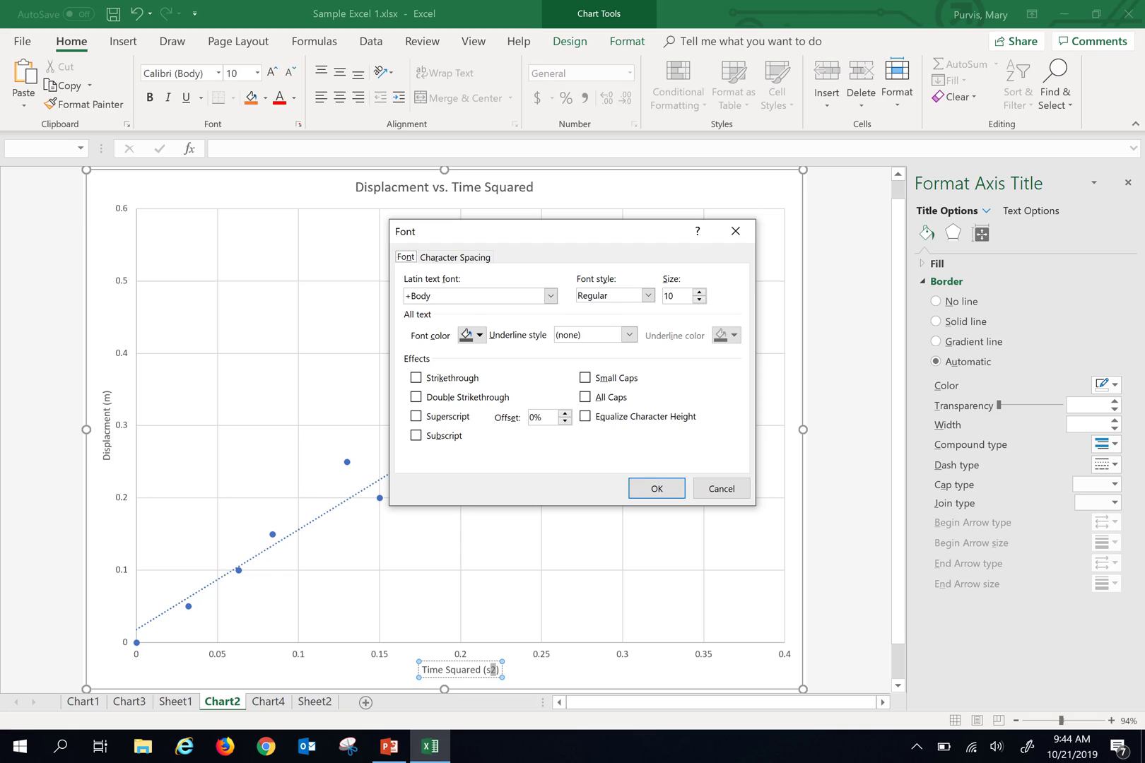
left_click(416, 416)
left_click(416, 416)
left_click(648, 495)
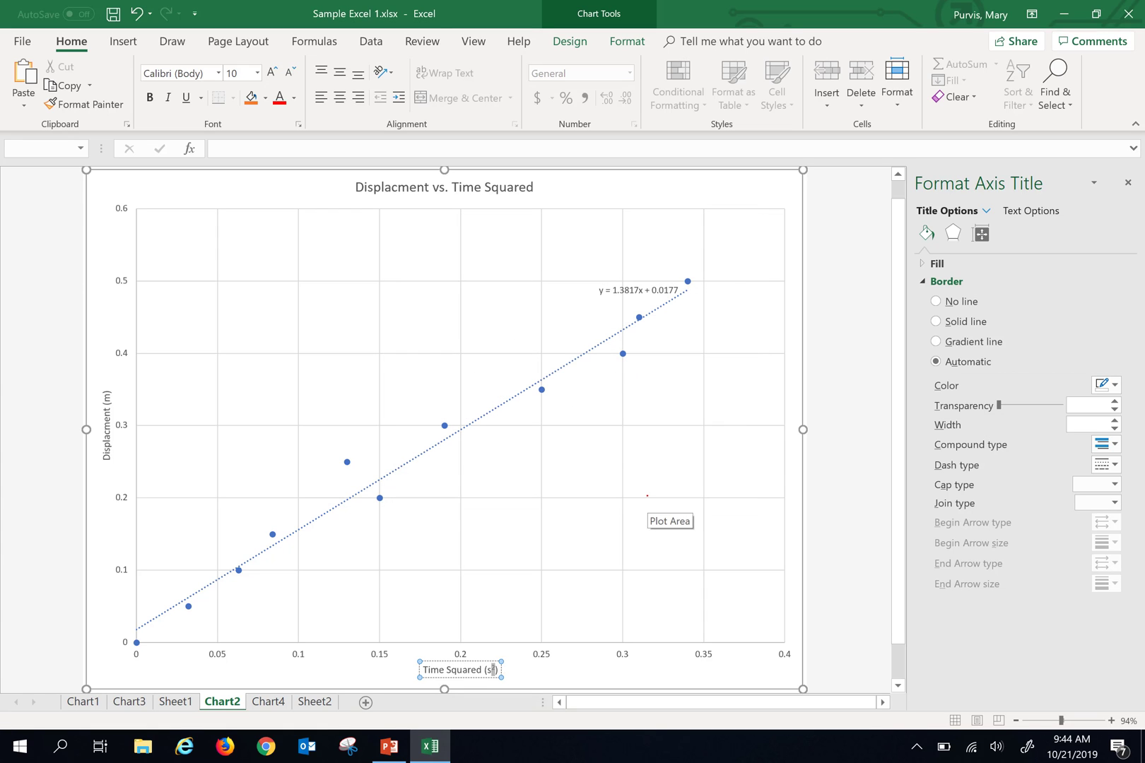
left_click(866, 585)
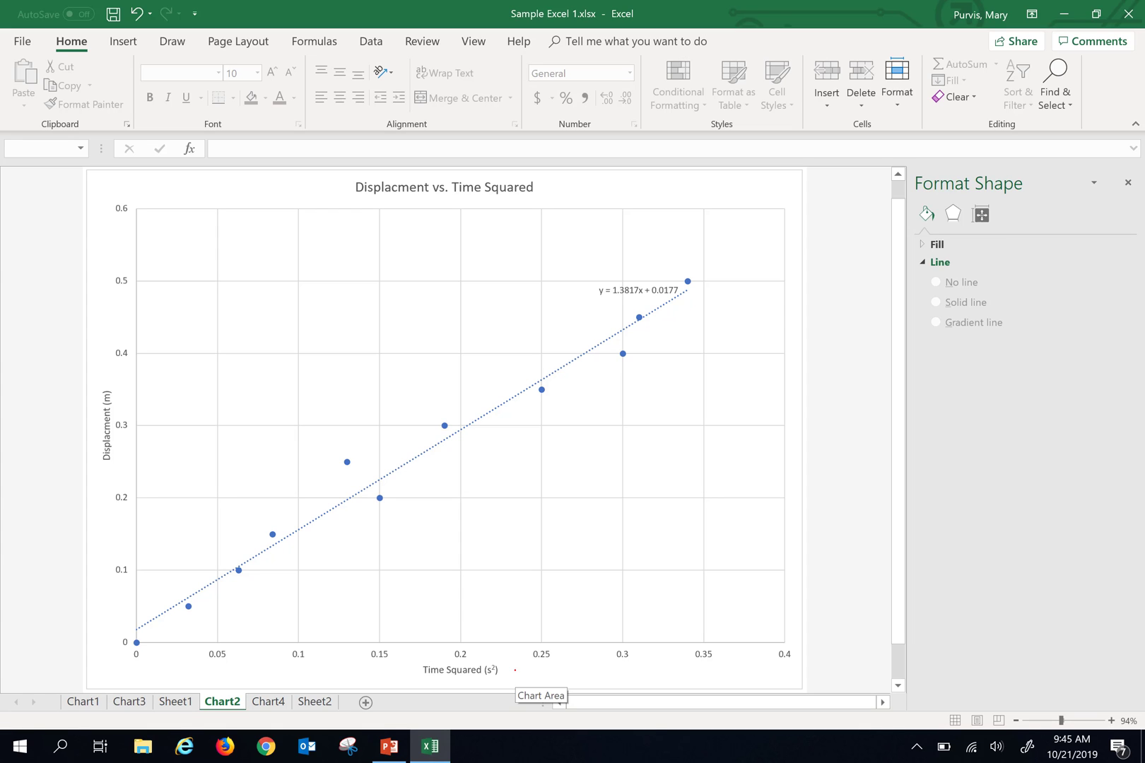
Step: Switch to the PowerPoint presentation from the taskbar, showing blank slide 8
mouse_move(389, 746)
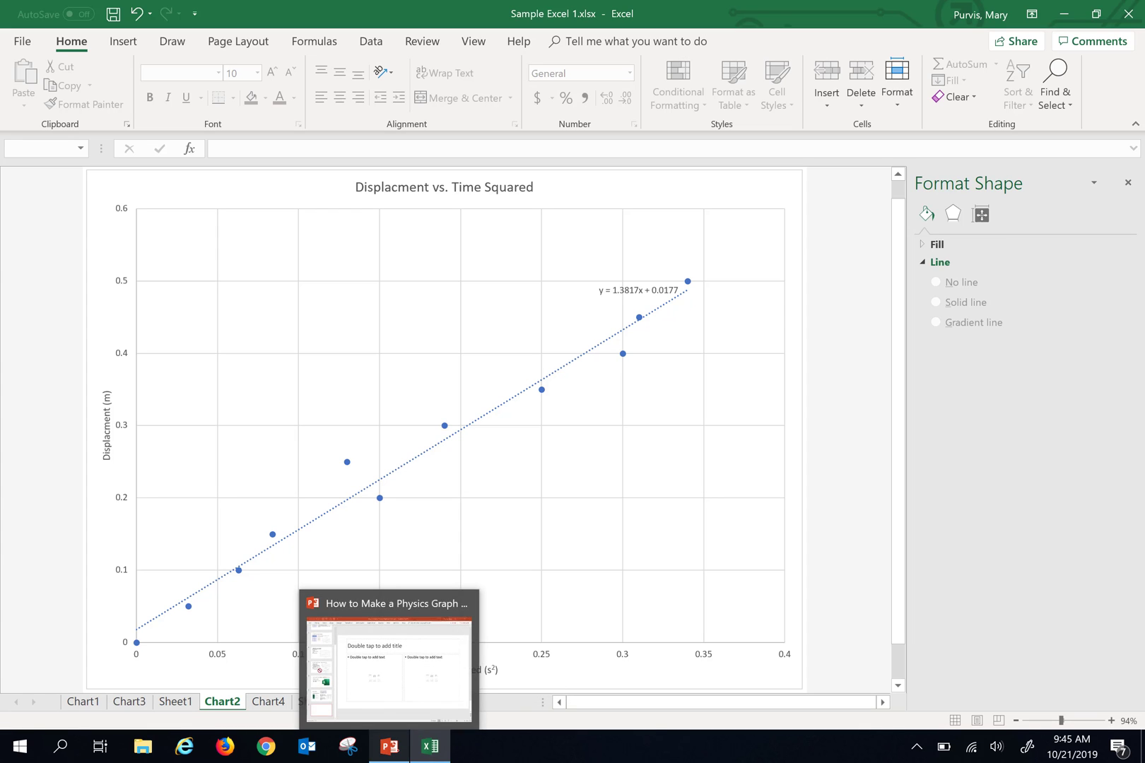
left_click(389, 664)
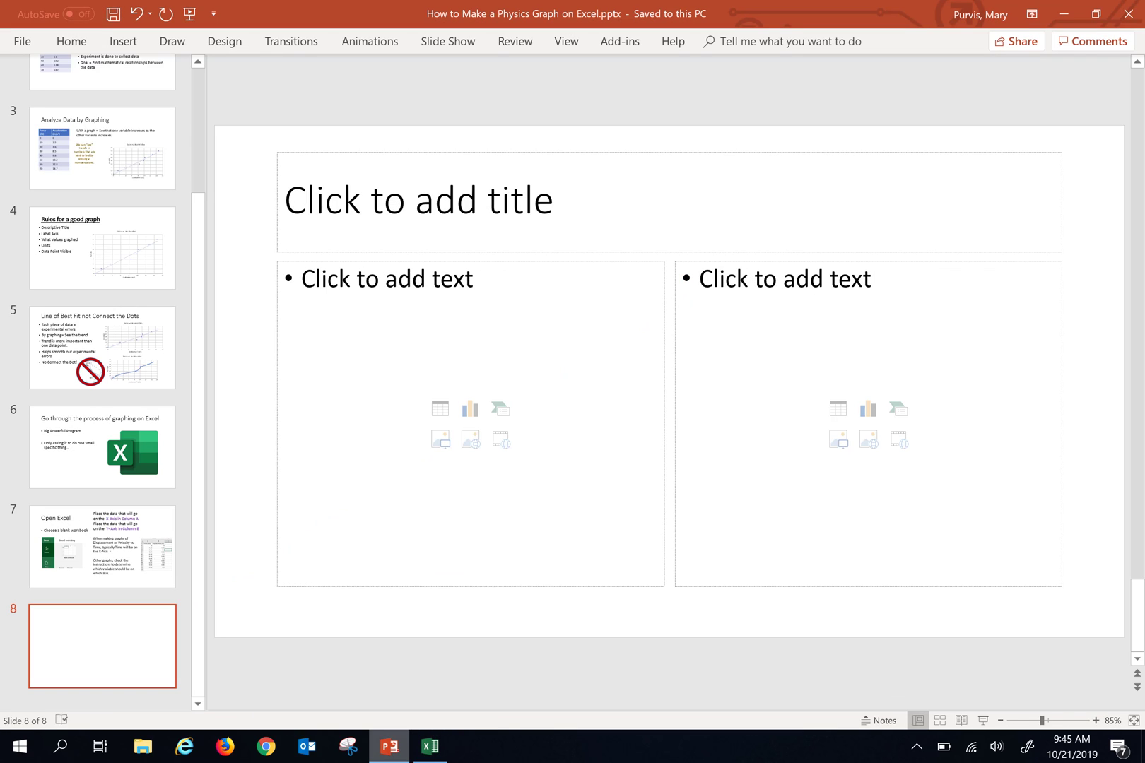